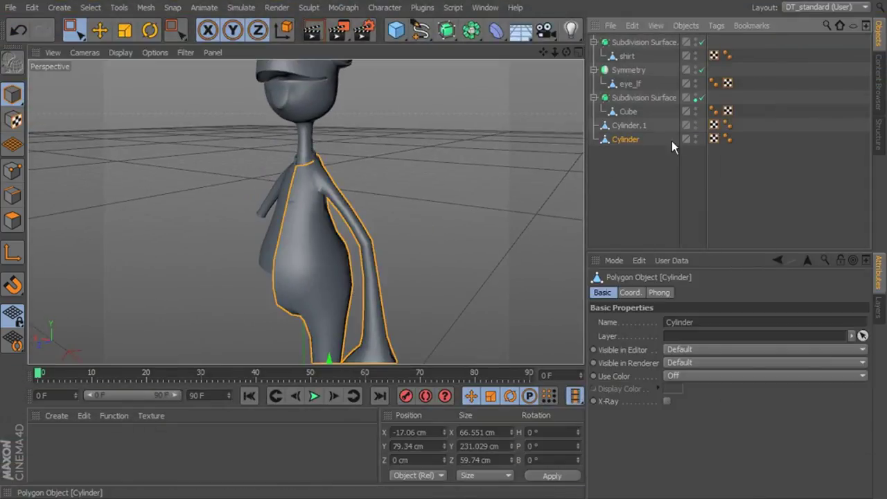
Hide Cylinder.1 and delete the forearm and hand polygons from the Cylinder body mesh
click(696, 126)
alt+drag(500, 228, 427, 59)
click(12, 221)
alt+drag(476, 164, 455, 223)
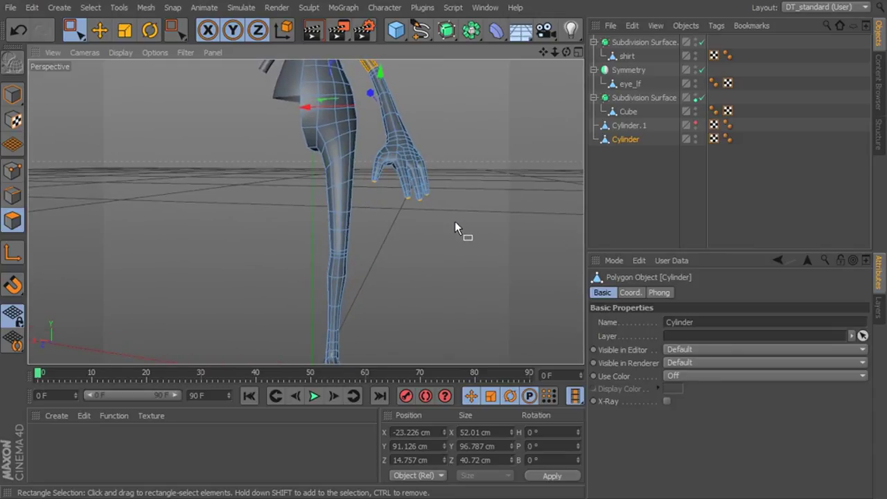
alt+drag(432, 174, 395, 291)
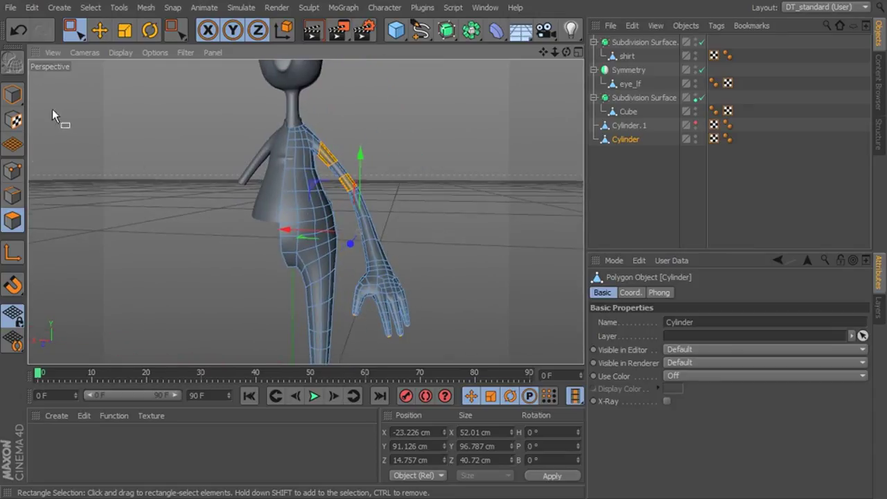
click(75, 32)
alt+drag(435, 213, 450, 235)
drag(468, 216, 411, 316)
drag(346, 344, 345, 345)
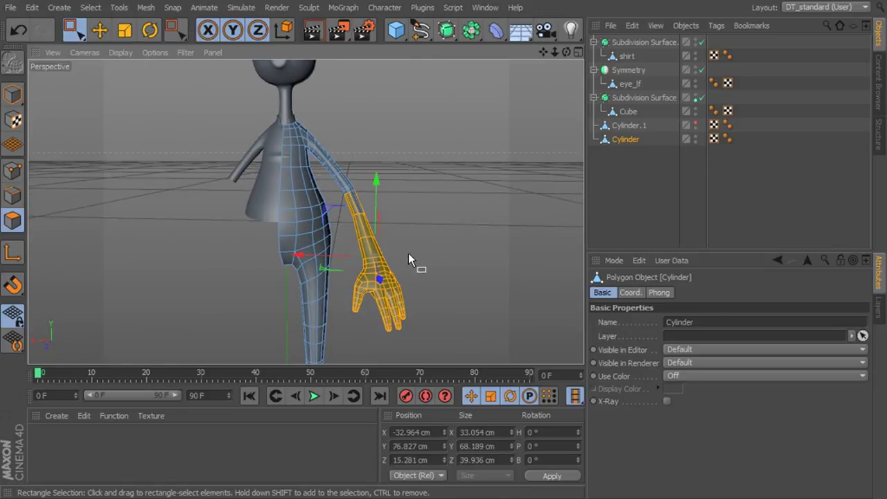
key(Delete)
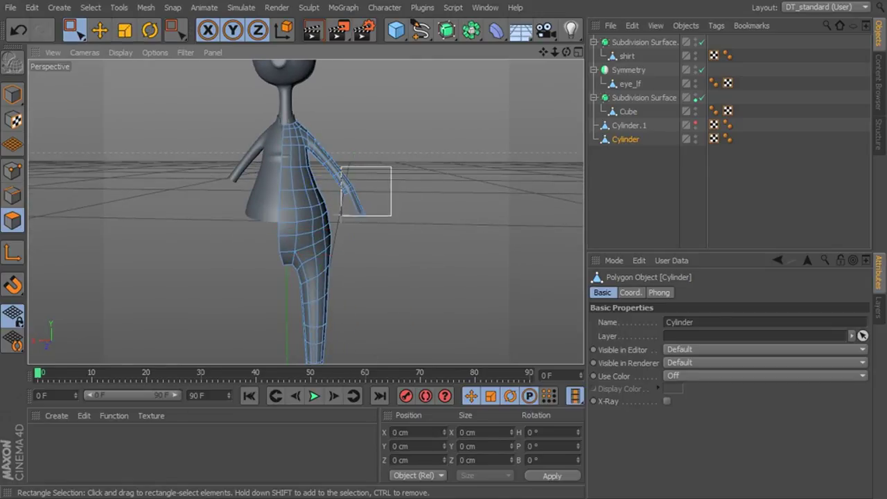
Delete the remaining upper arm and torso polygons of the Cylinder mesh, keeping only the hips, leg and foot
drag(370, 168, 201, 157)
key(Delete)
drag(361, 199, 488, 242)
key(Delete)
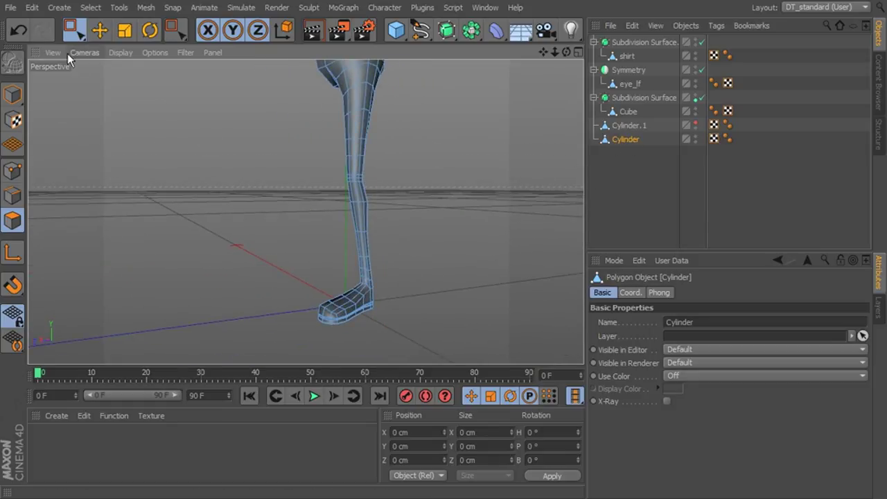
Duplicate the Cylinder lower-body mesh and rename the original object to pants
click(12, 95)
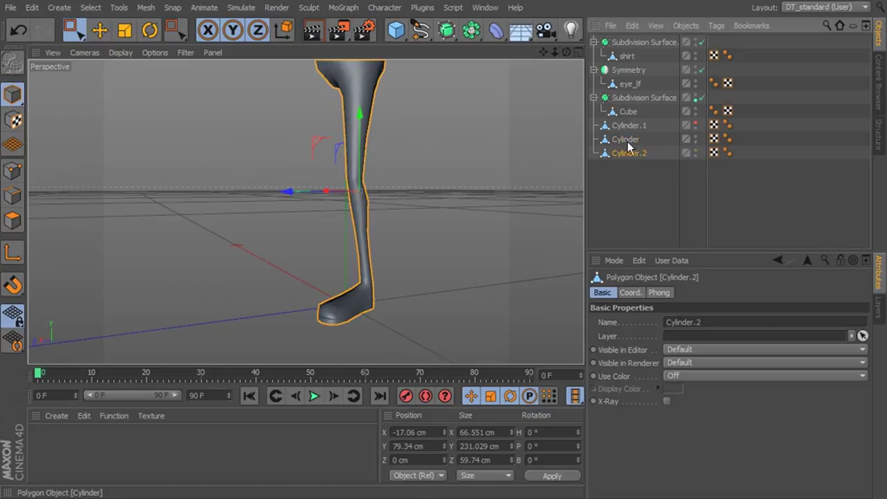
double_click(629, 139)
text(pa)
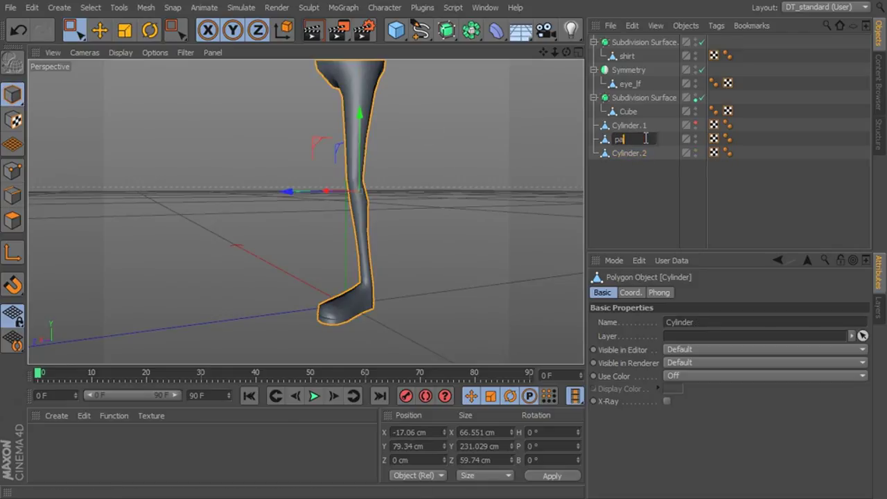
text(nts)
key(Return)
Rename the duplicated mesh, Cylinder.2, to boot
double_click(639, 153)
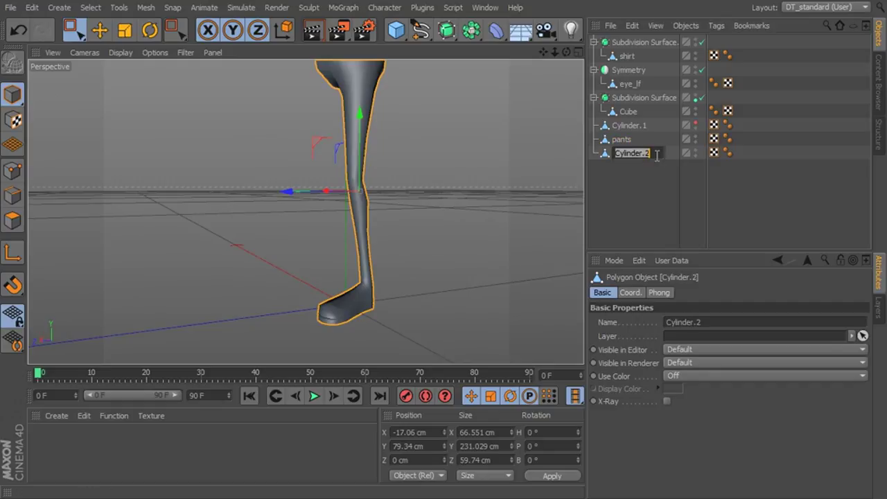
text(boot)
key(Return)
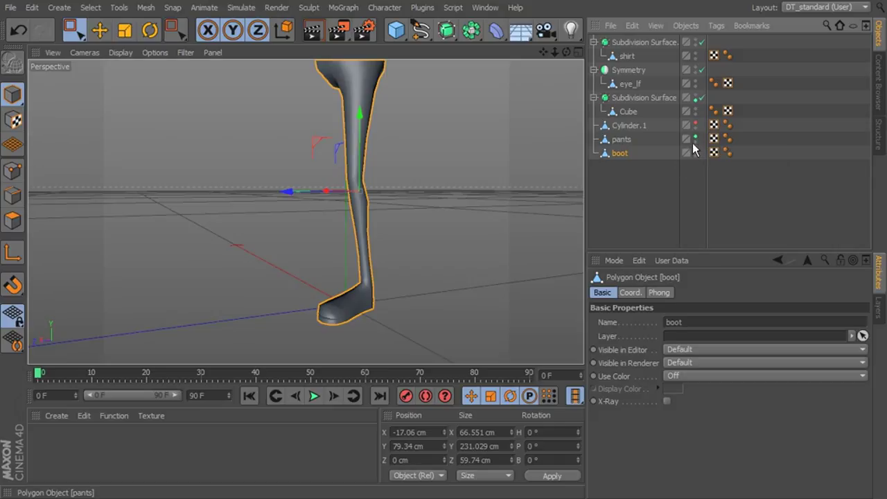
With the pants hidden, delete the hip and leg polygons above the ankle from the boot mesh
click(13, 220)
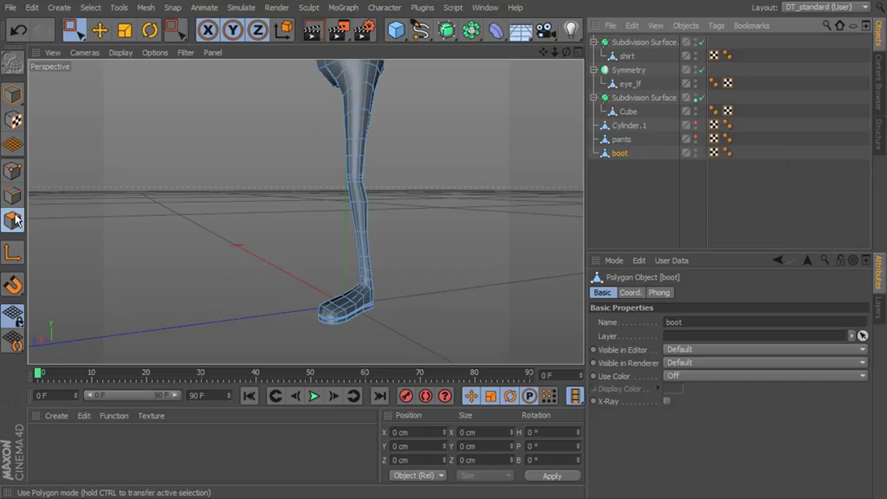
scroll(377, 261, down, 2)
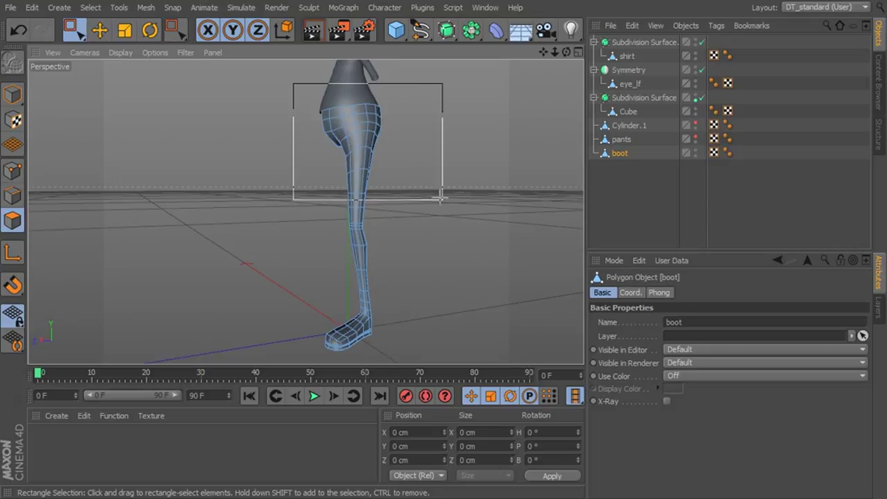
drag(441, 197, 428, 271)
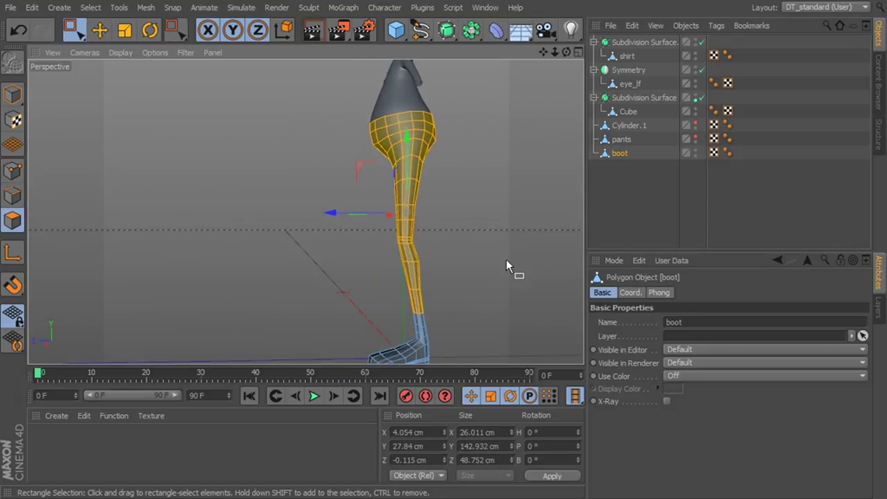
key(Delete)
mouse_move(502, 248)
alt+mouse_down()
mouse_move(500, 259)
mouse_move(489, 248)
alt+mouse_up()
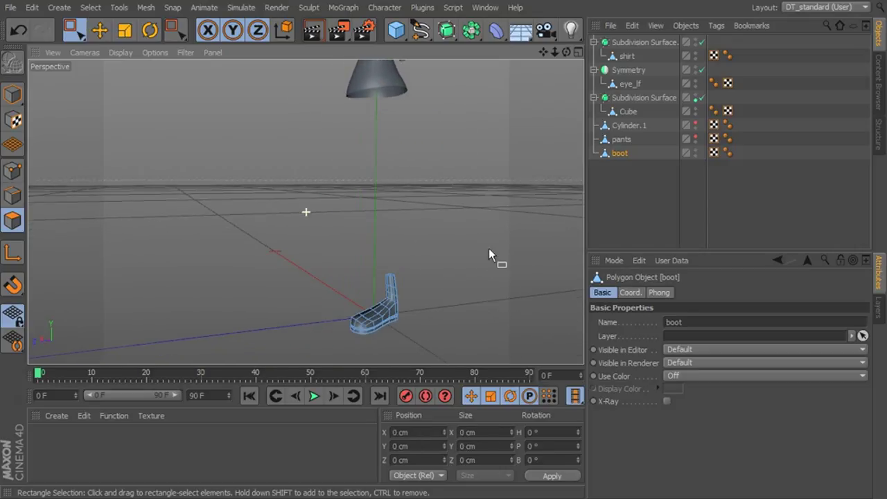
Unhide the pants object and delete its foot and ankle polygons where the boot covers them
click(694, 137)
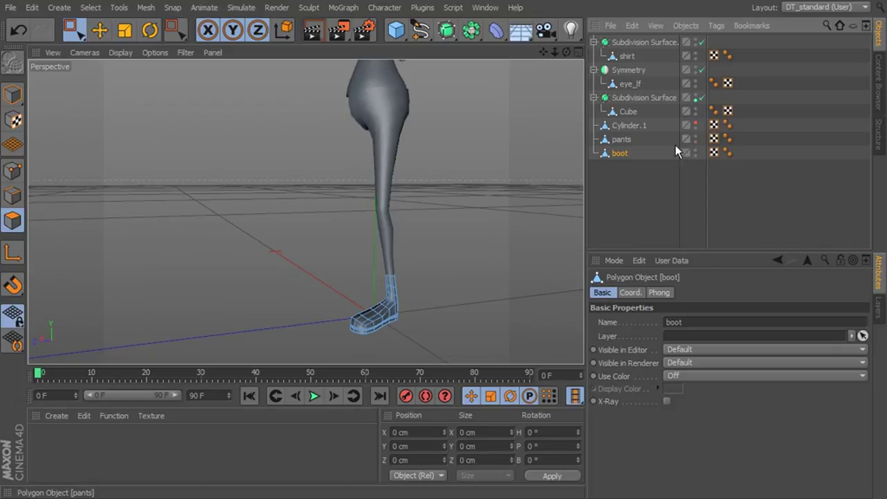
alt+drag(483, 235, 553, 201)
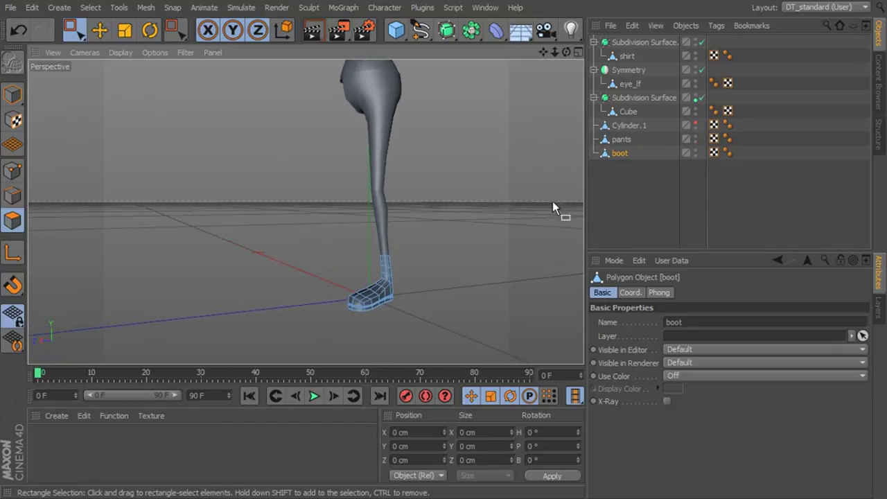
click(623, 140)
drag(411, 260, 319, 323)
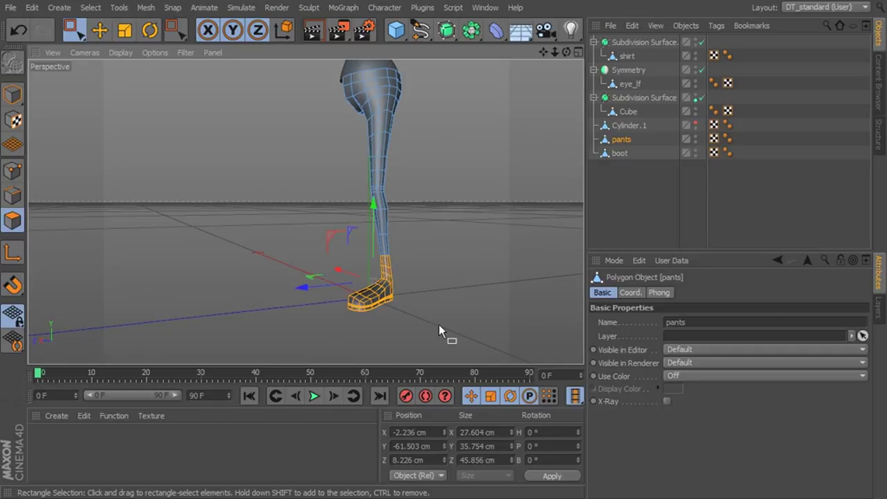
key(Delete)
alt+middle_drag(474, 167, 470, 202)
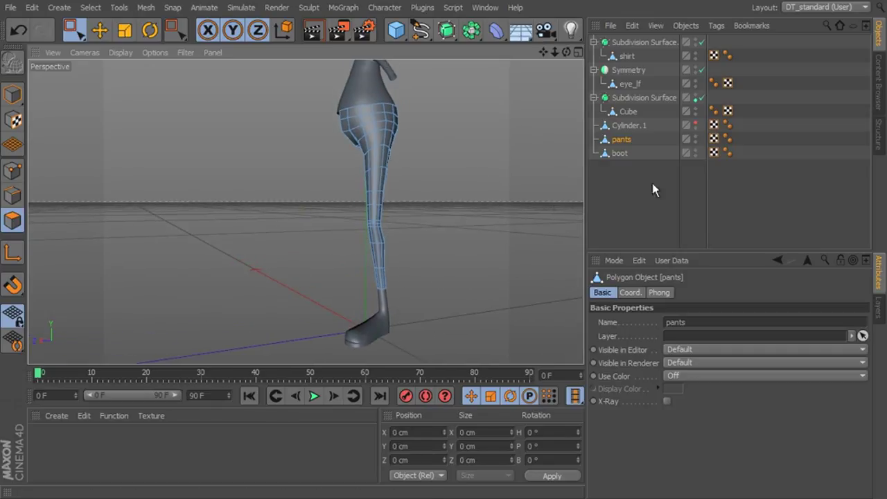
Add a Symmetry object and nest the pants mesh under it to mirror the second leg on the ZY plane
click(622, 156)
click(622, 140)
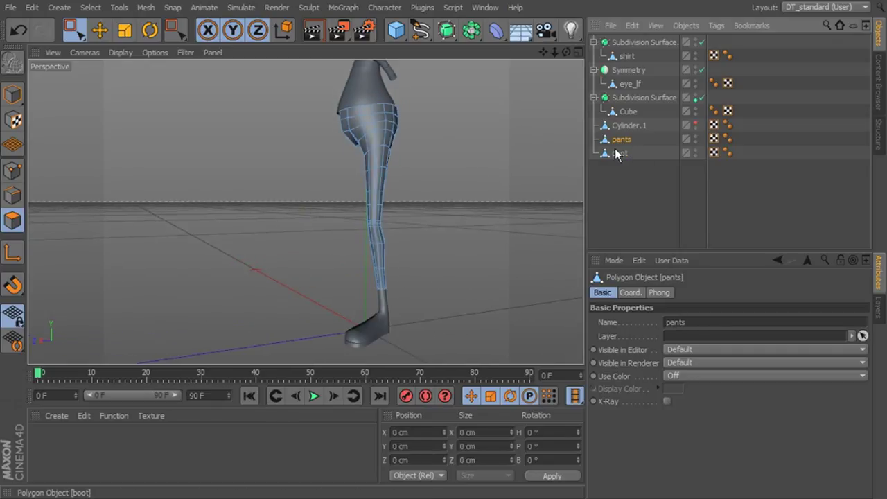
alt+drag(401, 229, 444, 223)
alt+right_drag(444, 223, 481, 231)
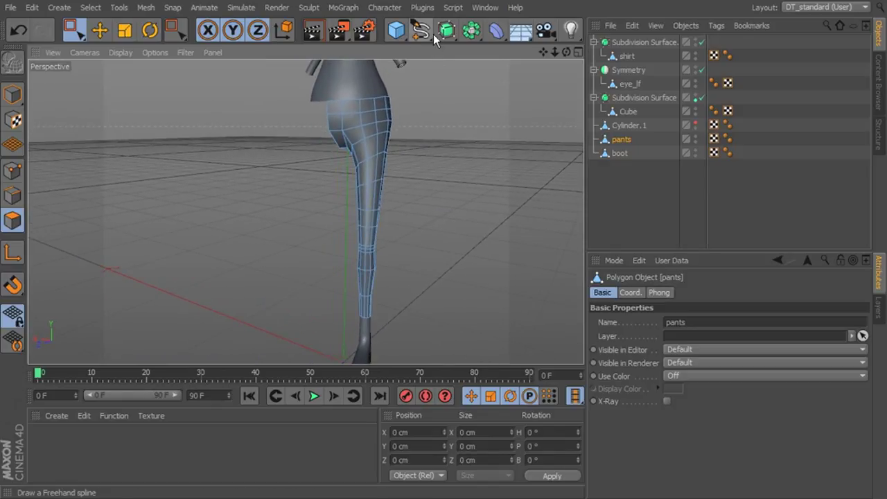
drag(471, 31, 602, 97)
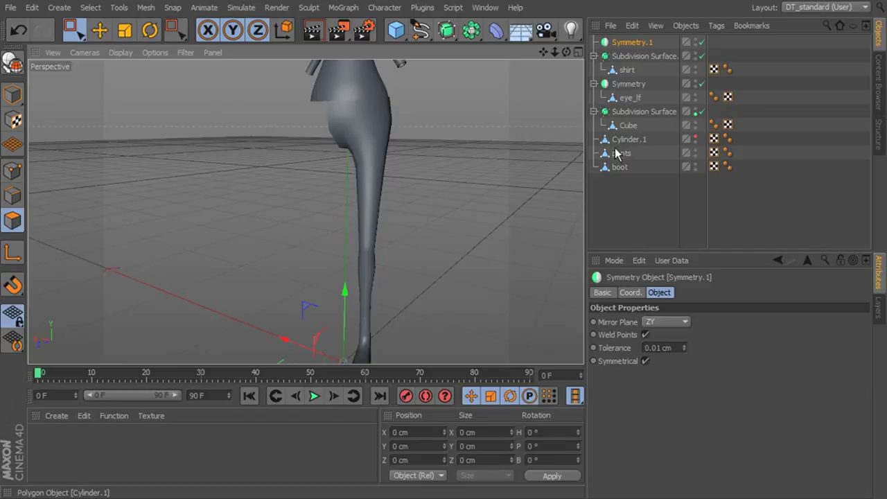
drag(615, 43, 614, 43)
alt+drag(471, 132, 494, 172)
alt+middle_drag(494, 173, 478, 250)
alt+drag(478, 256, 90, 220)
Make the Symmetry.1 object editable and move the pants mesh out of it to the root of the object hierarchy
click(627, 43)
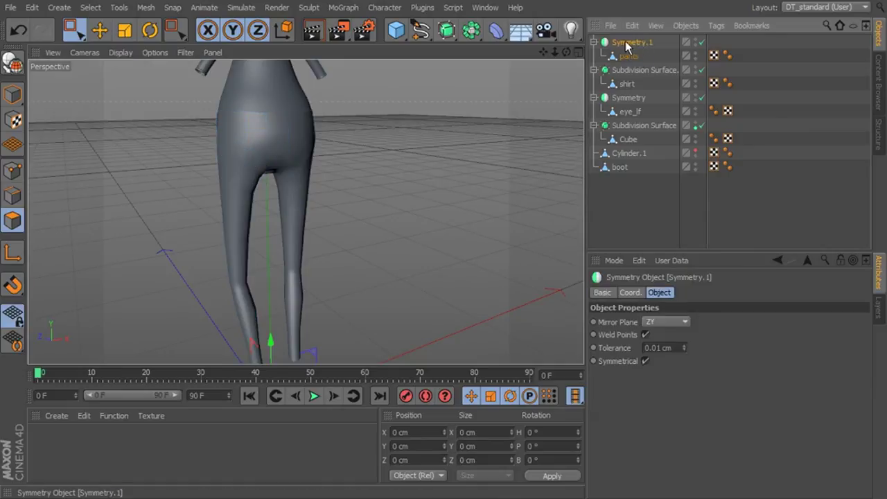
right_click(625, 44)
click(669, 323)
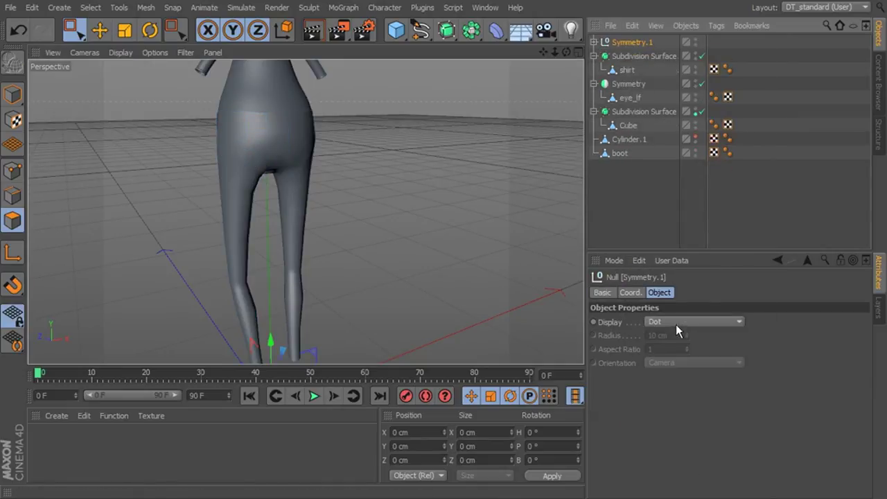
click(594, 42)
drag(629, 71, 628, 208)
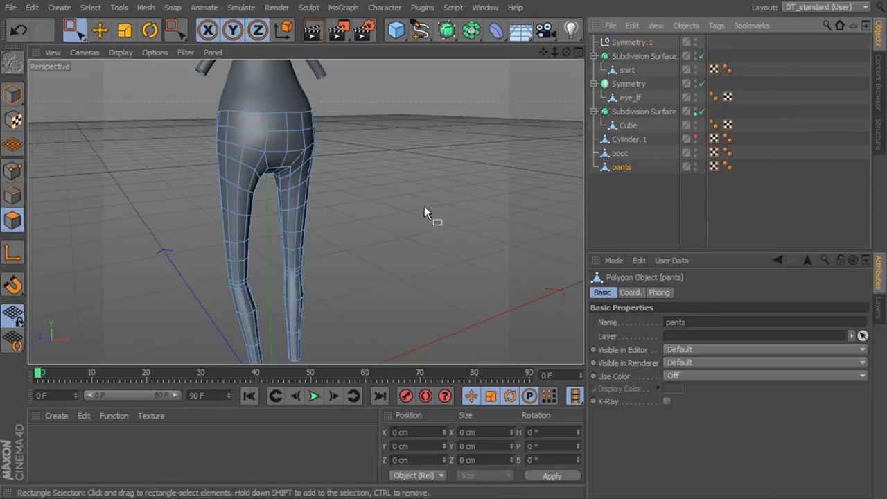
Select the open boundary edge loop around the waist of the pants with Loop Selection in edge mode
alt+drag(424, 205, 307, 210)
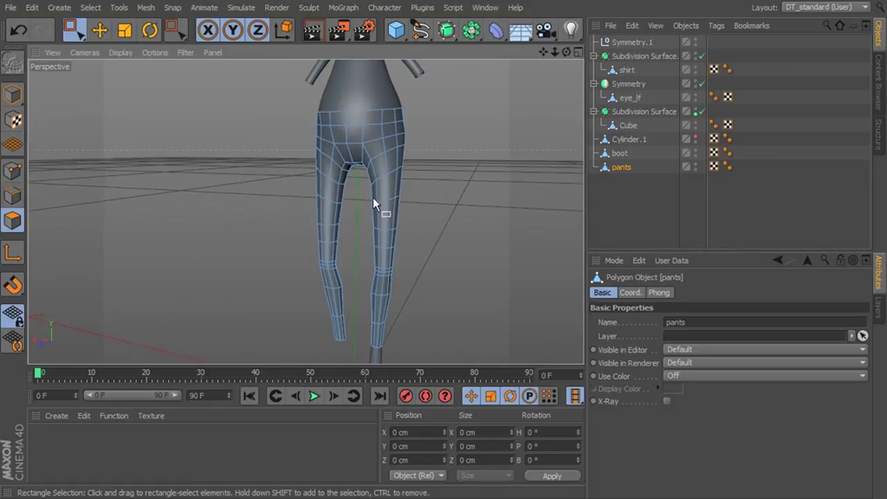
scroll(382, 226, up, 4)
scroll(373, 231, up, 5)
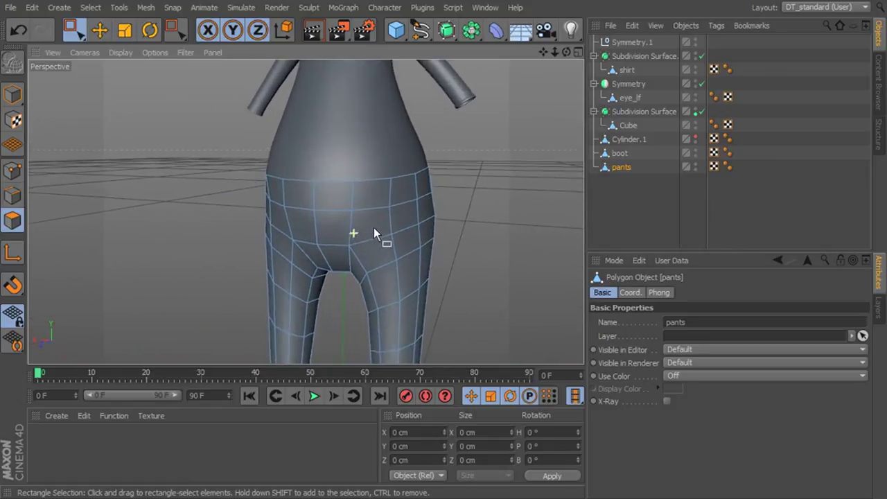
scroll(399, 231, up, 5)
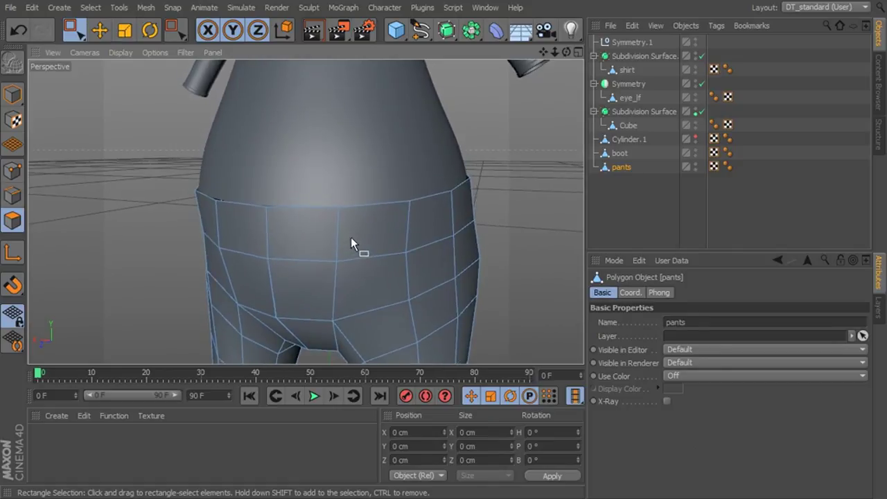
alt+drag(368, 273, 368, 280)
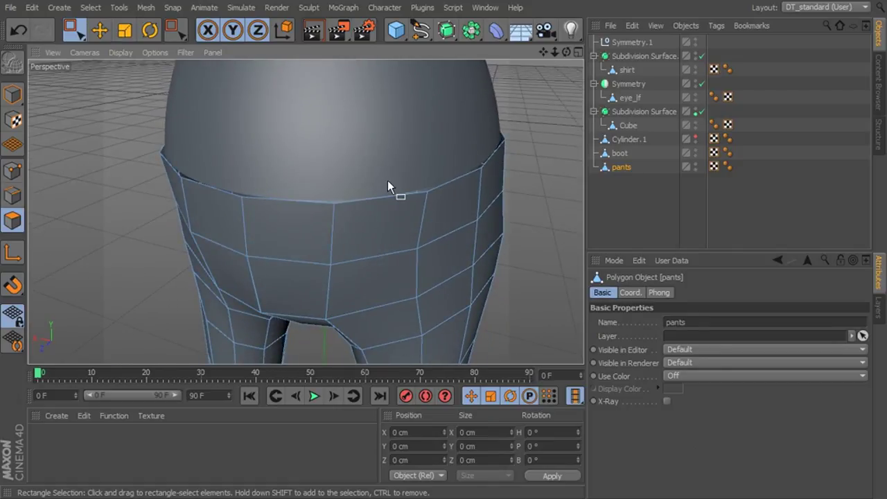
alt+drag(386, 181, 377, 248)
scroll(387, 260, up, 2)
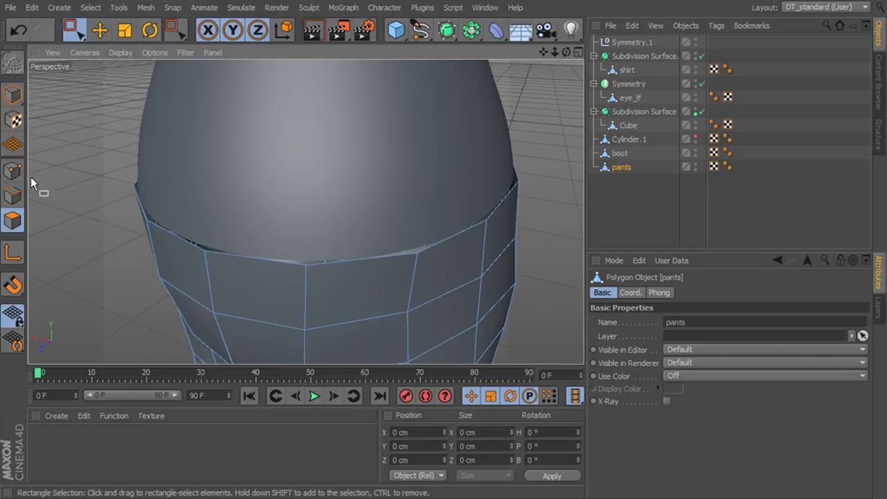
click(15, 195)
click(91, 7)
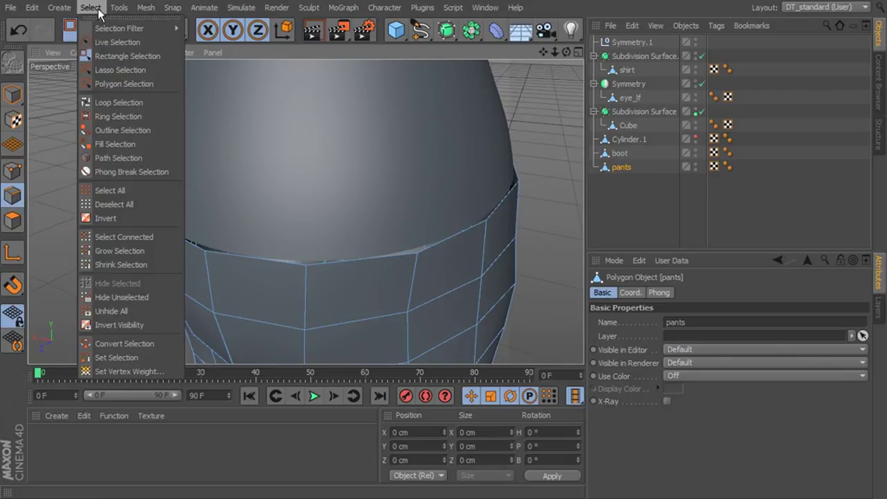
click(119, 102)
click(389, 248)
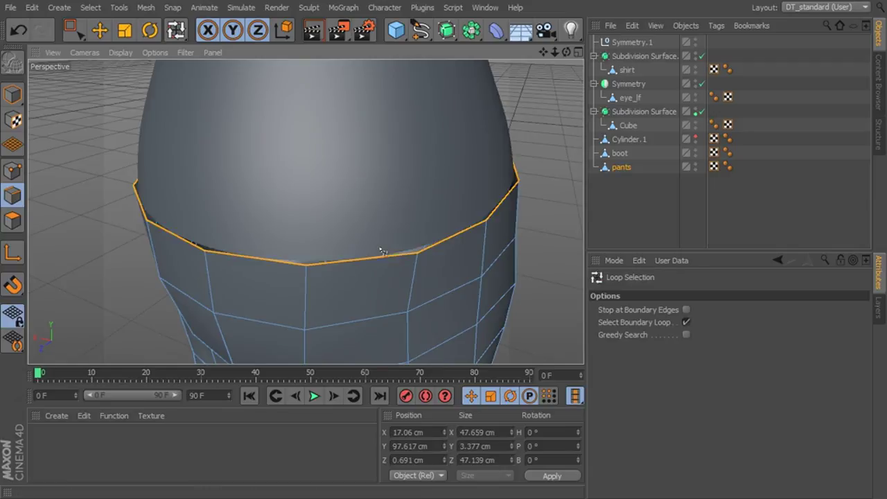
Extrude the waist edge loop of the pants with an offset of -1.16 cm and an edge angle of -267°
right_click(526, 112)
click(552, 395)
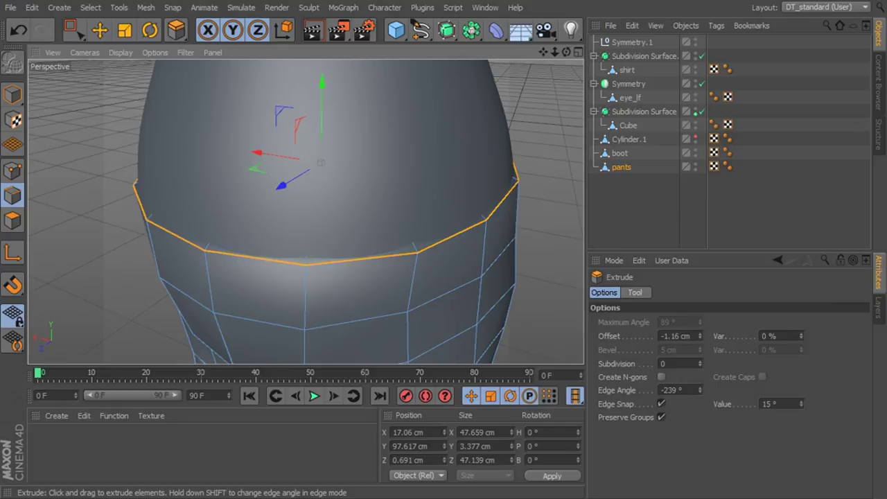
key(ctrl+z)
alt+drag(504, 299, 573, 285)
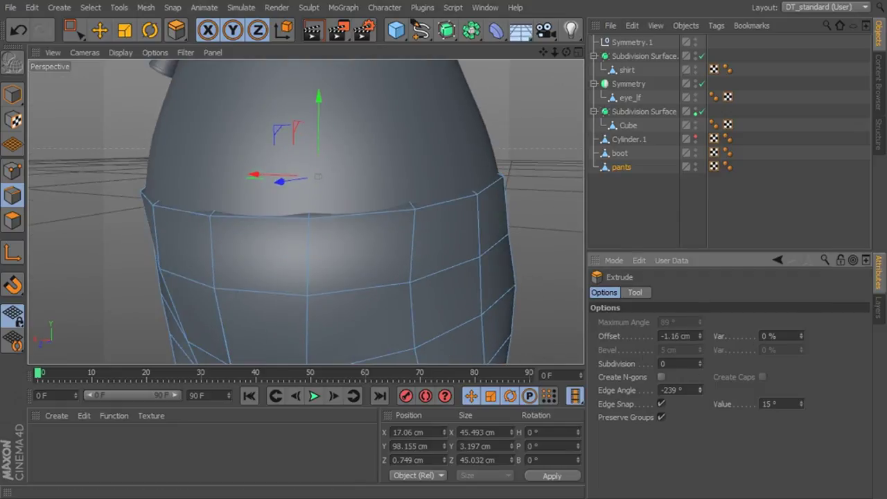
drag(699, 390, 699, 398)
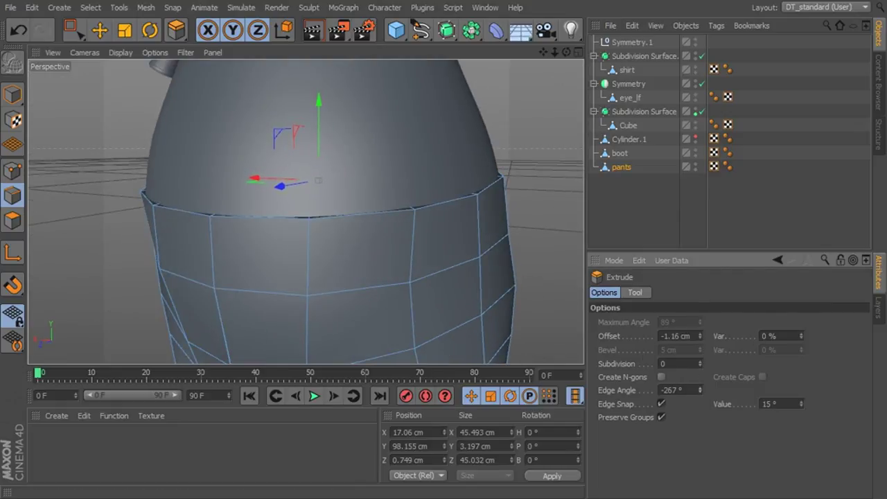
mouse_move(413, 216)
alt+mouse_down()
mouse_move(408, 268)
mouse_move(406, 226)
alt+mouse_up()
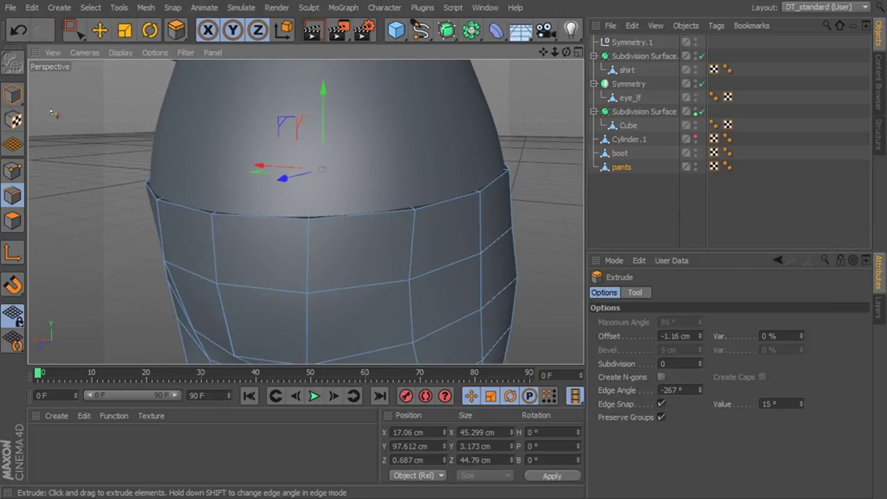
click(74, 30)
alt+drag(112, 122, 329, 182)
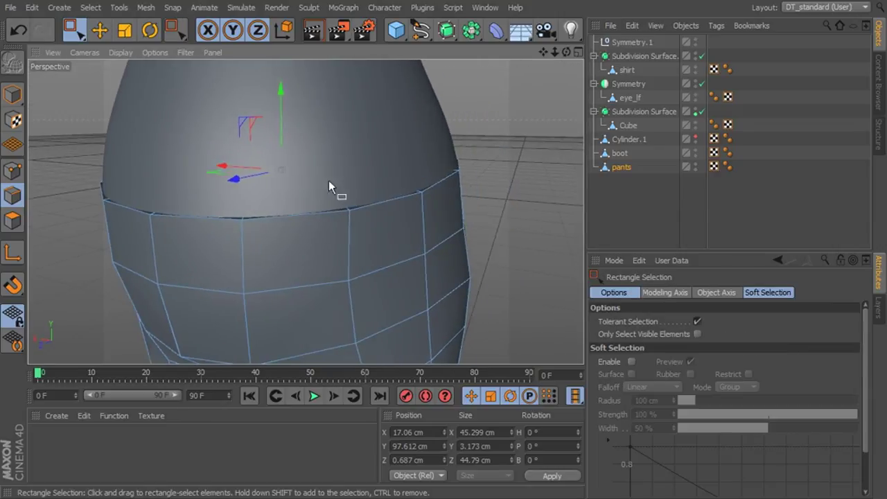
Cut a new edge loop around the pants just below the waistline with the Knife in Loop mode
right_click(496, 114)
click(564, 268)
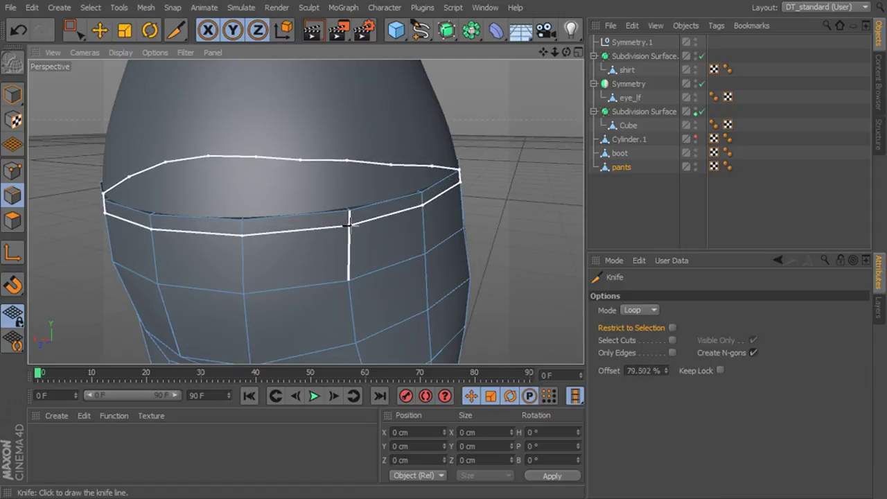
click(388, 239)
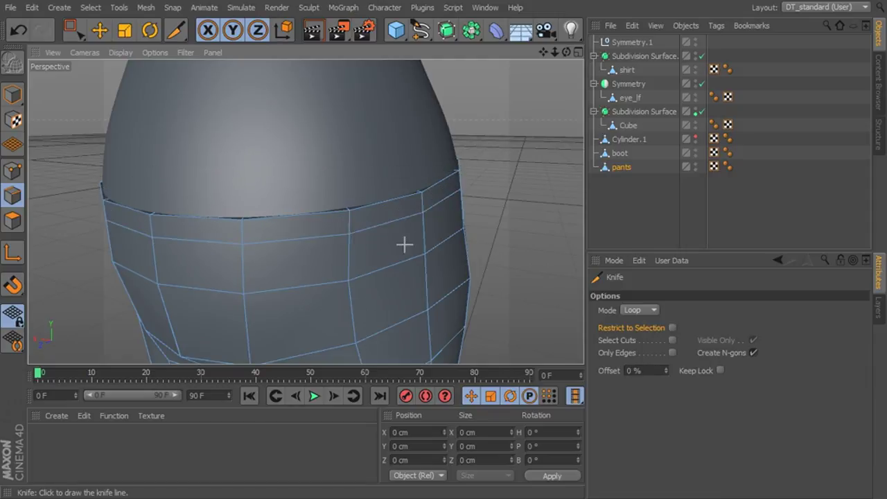
Select the top polygon loop around the pants' waist using Loop Selection with Select Boundary Loop turned off
alt+drag(402, 242, 407, 246)
alt+middle_drag(379, 242, 398, 243)
alt+right_drag(397, 243, 413, 239)
click(65, 33)
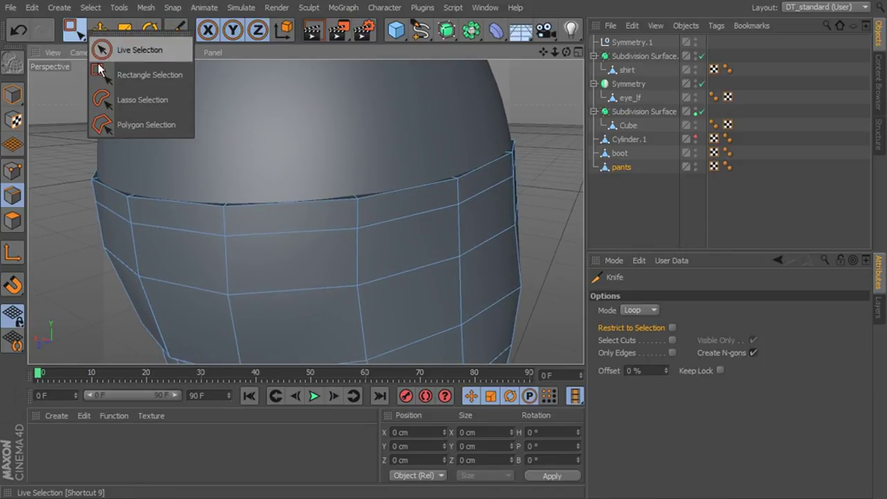
click(100, 49)
click(91, 7)
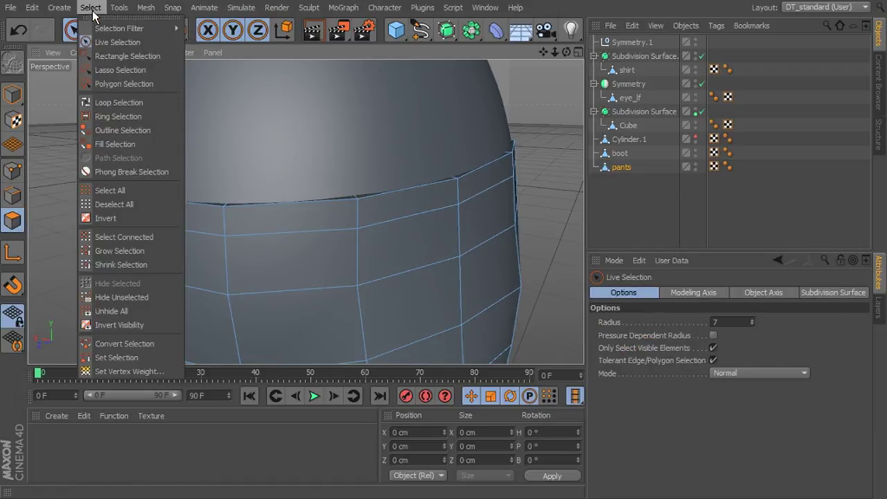
click(128, 101)
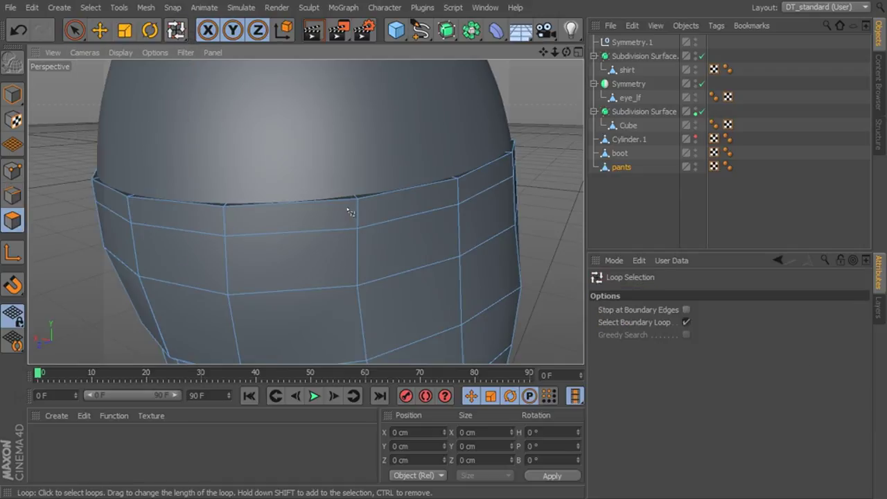
click(686, 322)
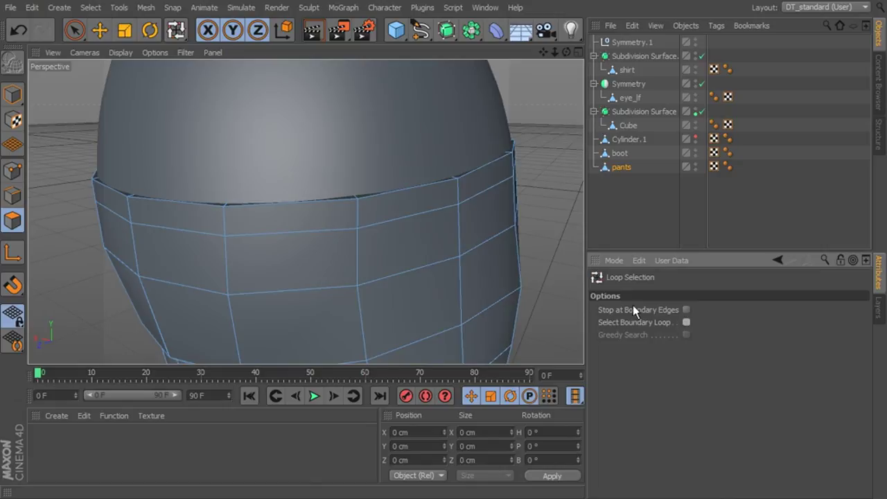
click(358, 212)
Extrude the selected waistband polygons of the pants outward with an offset of about 0.24 cm
alt+drag(358, 212, 513, 147)
right_click(511, 168)
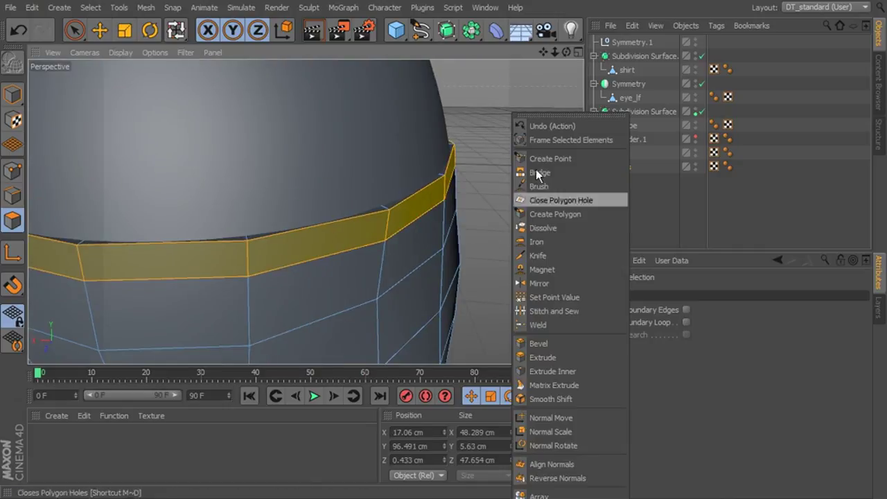
click(568, 353)
drag(408, 316, 433, 316)
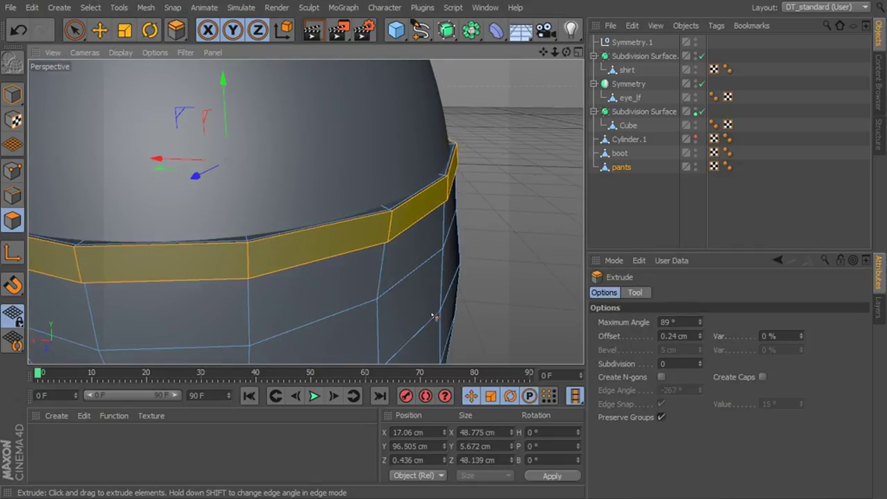
click(74, 30)
Return to Model mode, add a Subdivision Surface object and nest the pants mesh under it
click(13, 94)
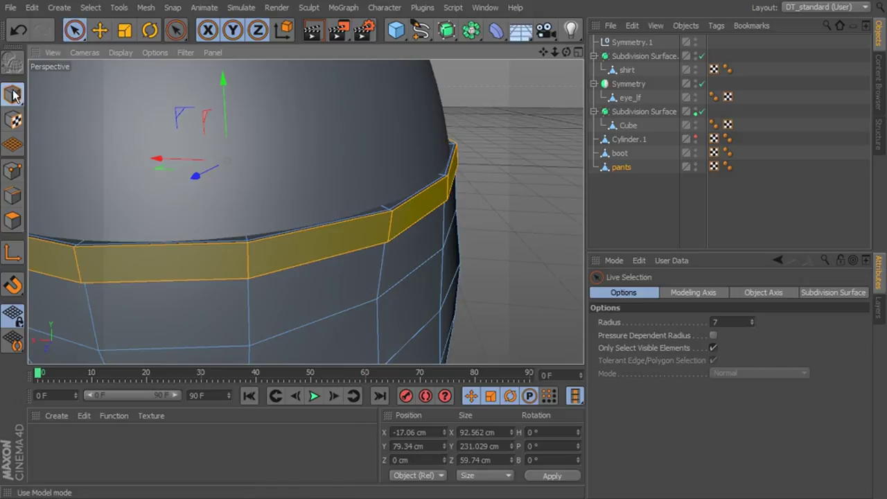
alt+drag(551, 244, 505, 233)
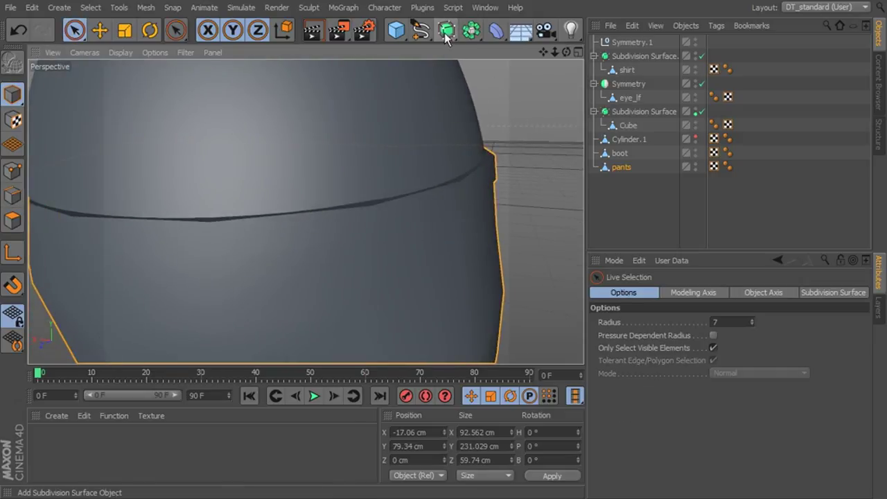
click(446, 30)
click(621, 181)
drag(640, 41, 639, 42)
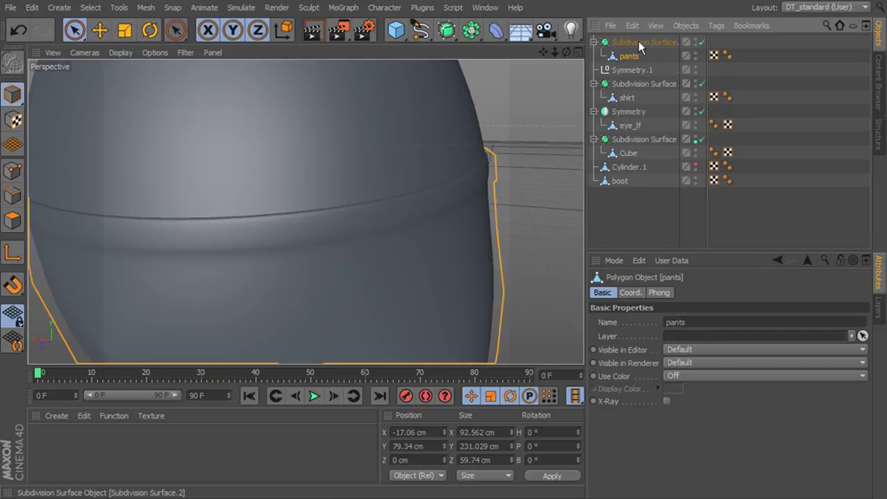
Select the shirt mesh under its Subdivision Surface and switch to point mode
scroll(394, 190, down, 4)
alt+drag(362, 216, 324, 239)
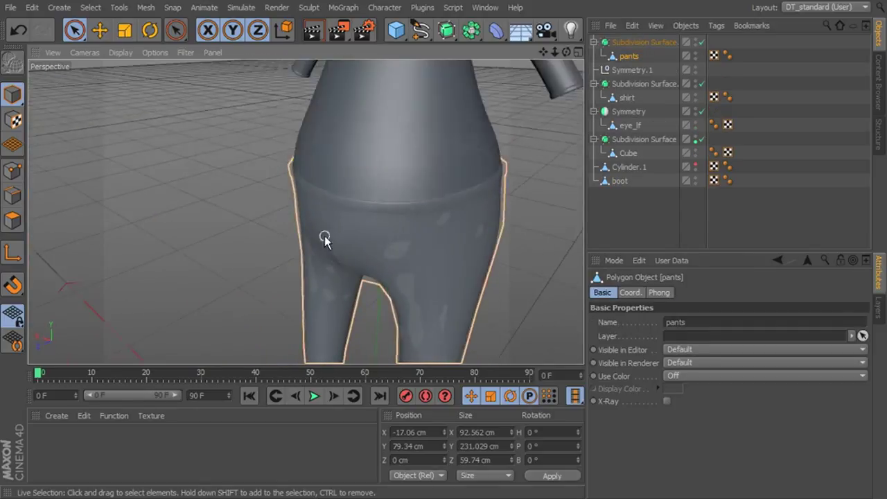
alt+middle_drag(324, 239, 289, 264)
alt+right_drag(289, 264, 368, 254)
alt+drag(386, 246, 420, 237)
click(467, 130)
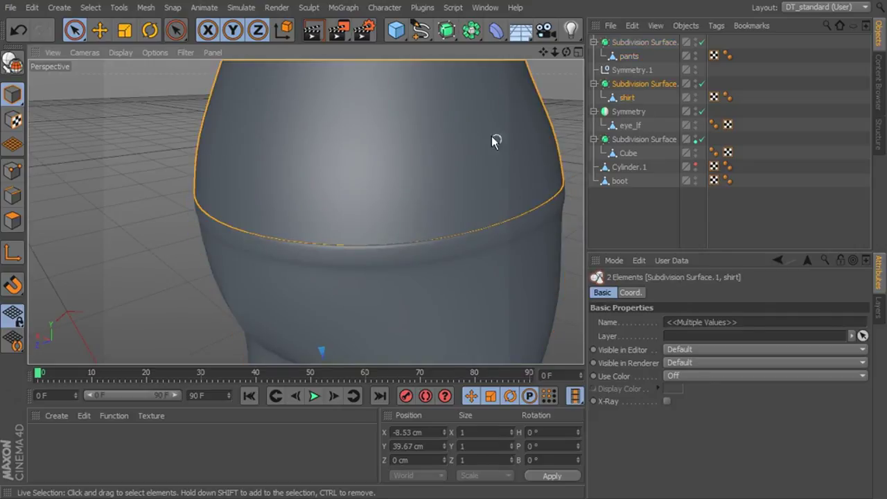
alt+middle_drag(508, 152, 466, 171)
click(630, 98)
alt+drag(476, 214, 478, 179)
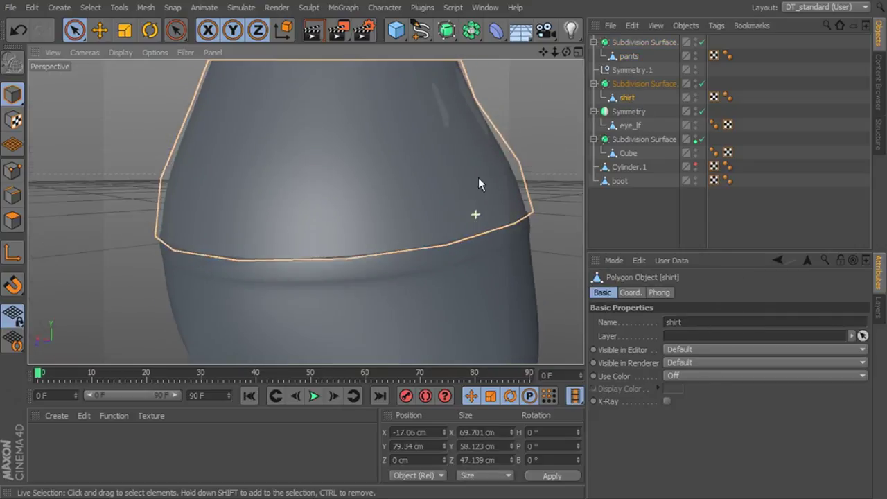
click(12, 171)
Select the points around the bottom of the shirt with Rectangle Selection
alt+drag(269, 212, 331, 257)
alt+drag(409, 262, 461, 248)
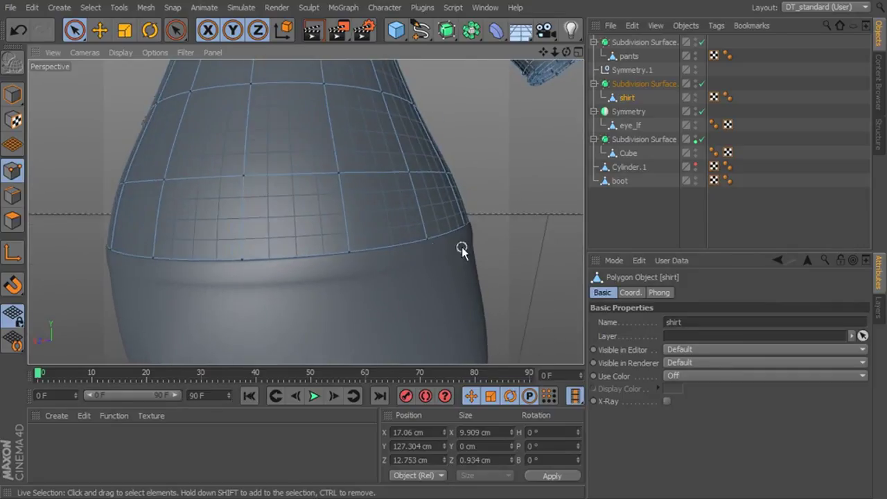
alt+right_drag(461, 248, 338, 246)
alt+drag(338, 245, 413, 296)
alt+right_drag(374, 234, 398, 236)
alt+drag(398, 236, 312, 194)
drag(74, 30, 131, 73)
drag(494, 157, 47, 277)
alt+drag(318, 247, 236, 229)
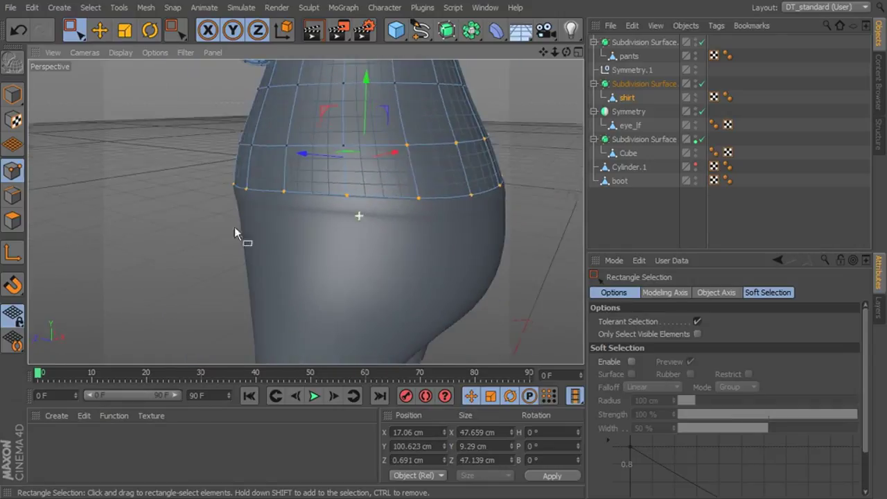
Restrict the selection to the shirt's lowest row of points and move it slightly down inside the pants' waistband
alt+drag(510, 153, 449, 176)
alt+drag(398, 196, 377, 160)
alt+right_drag(377, 160, 239, 202)
alt+drag(238, 203, 342, 204)
alt+right_drag(342, 204, 389, 205)
drag(342, 152, 346, 157)
Cut an edge loop around the shirt just above its hem with the Knife in Loop mode
alt+drag(330, 178, 460, 160)
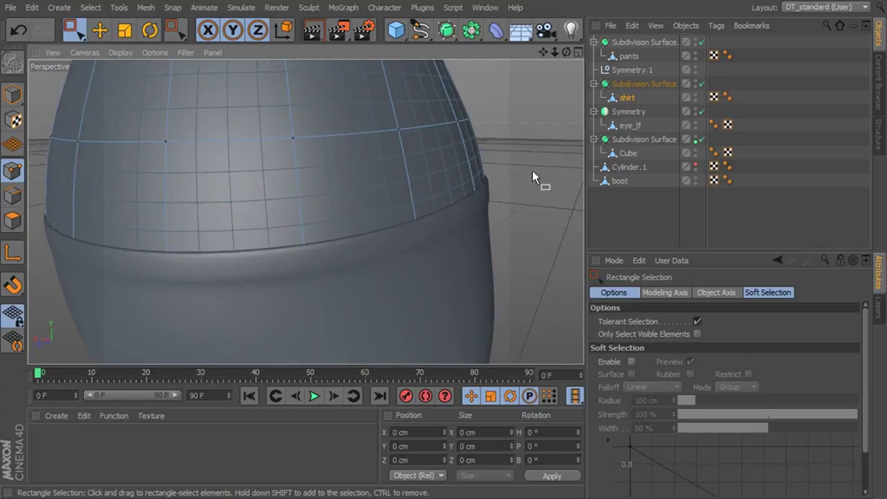
alt+right_drag(560, 187, 509, 184)
alt+drag(416, 229, 483, 223)
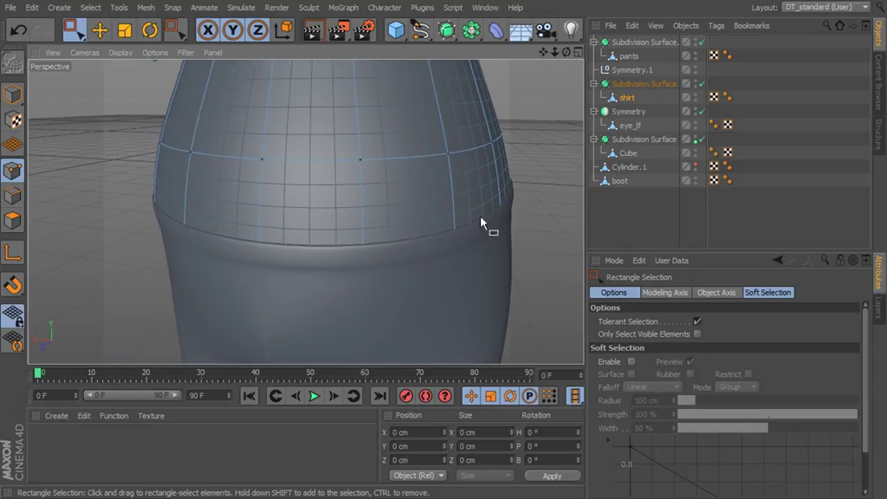
click(627, 97)
alt+drag(485, 121, 497, 93)
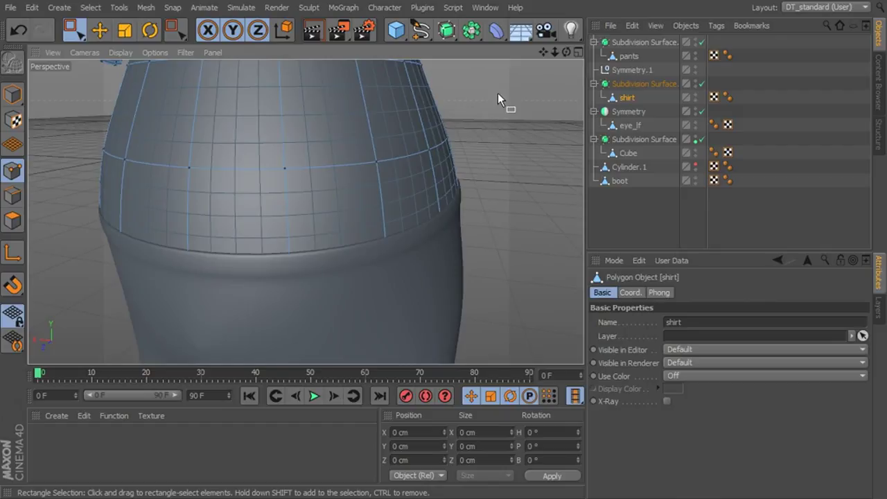
right_click(497, 93)
click(525, 254)
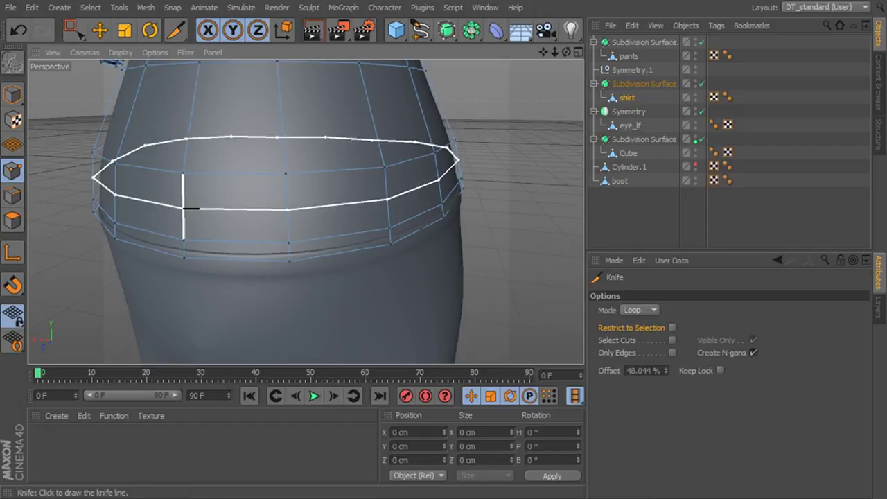
click(79, 29)
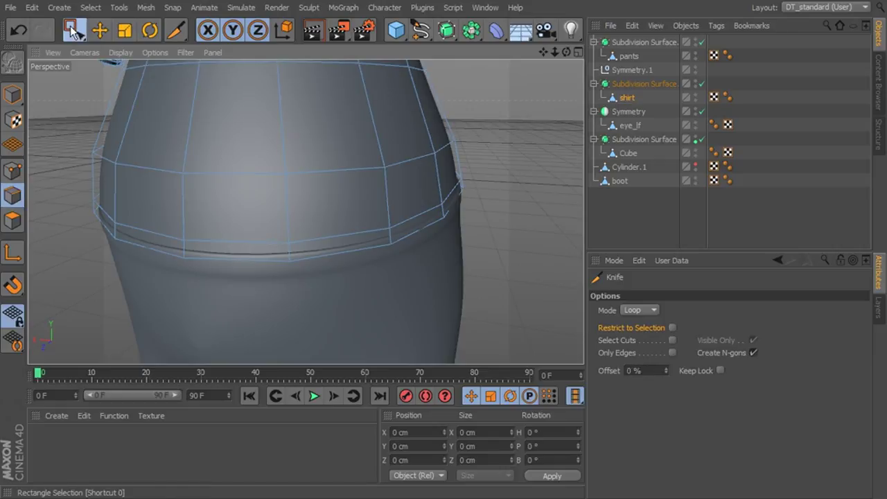
Select the edge loop just above the shirt's hem and scale it up to about 48.6 cm in X and 48 cm in Z
drag(70, 29, 114, 43)
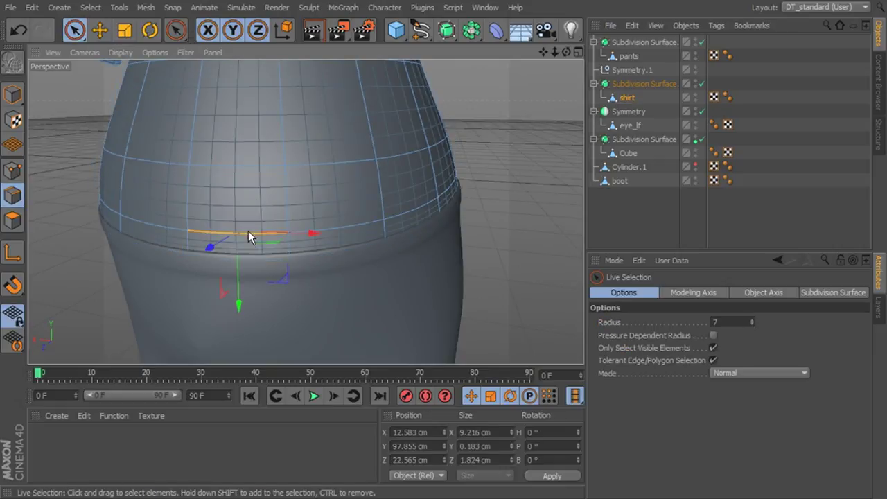
click(90, 7)
click(115, 100)
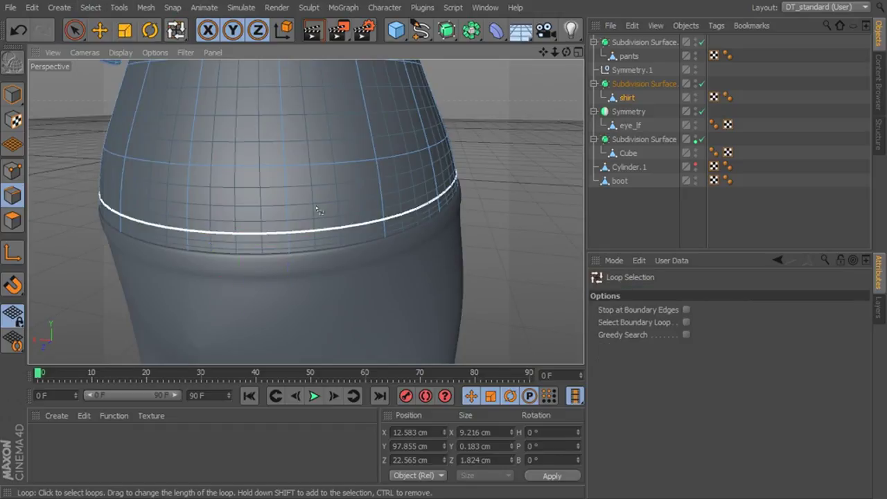
click(329, 226)
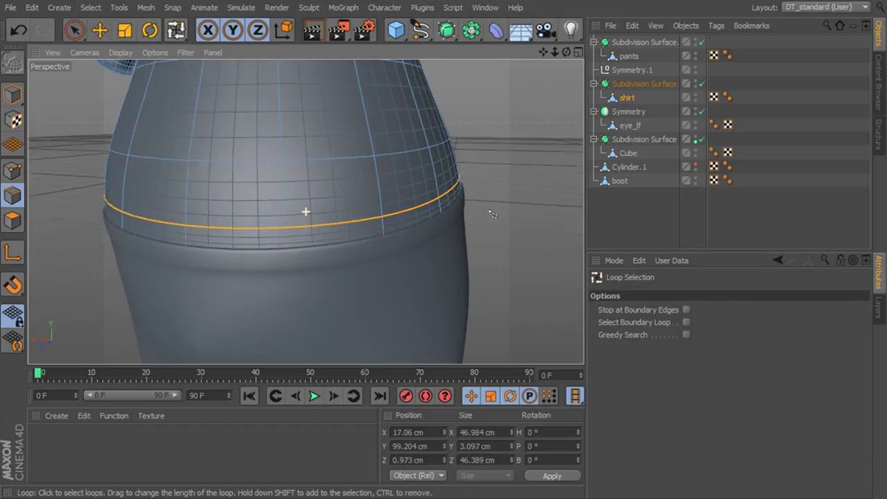
click(125, 30)
drag(329, 185, 354, 186)
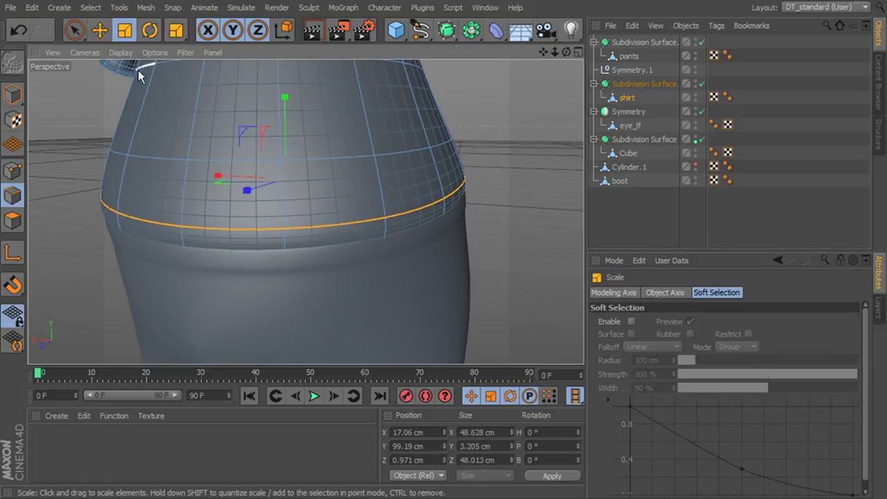
Select the bottom two rows of points around the shirt's hem with Rectangle Selection in point mode
alt+middle_drag(270, 257, 287, 234)
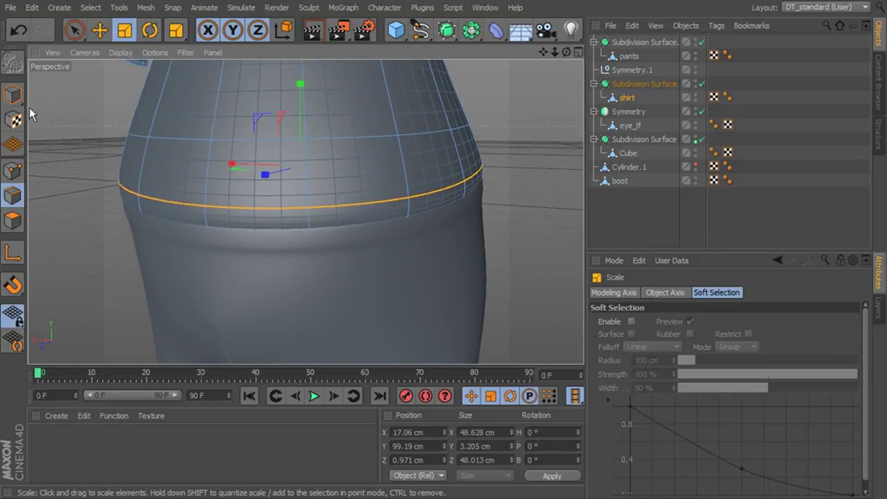
drag(74, 35, 106, 72)
click(13, 170)
alt+drag(444, 205, 474, 170)
drag(186, 279, 505, 113)
scroll(240, 268, up, 8)
ctrl+drag(401, 171, 400, 171)
alt+drag(305, 210, 277, 196)
alt+drag(221, 206, 505, 216)
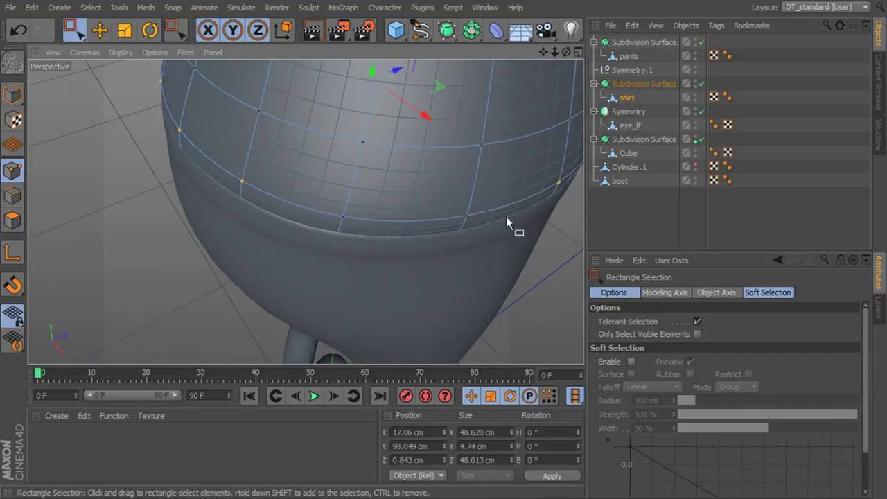
shift+drag(321, 289, 321, 290)
alt+drag(321, 290, 113, 113)
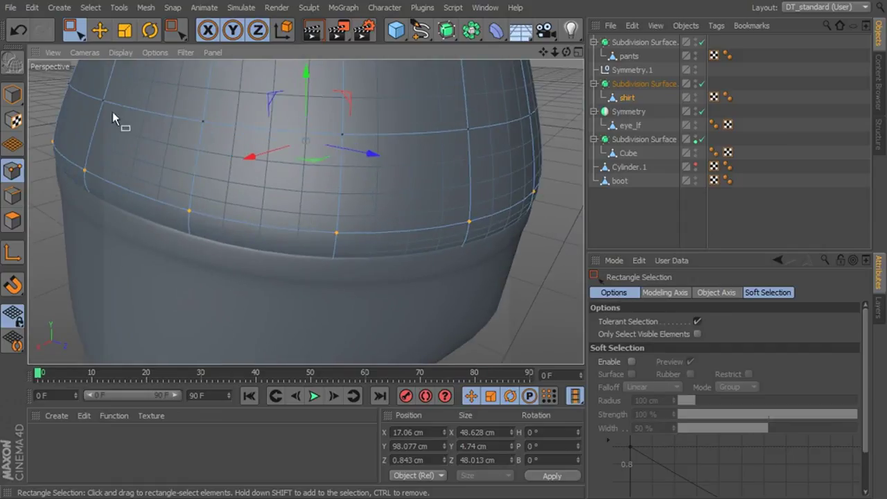
Scale the selected hem points down to about 48 cm in X and 47.4 cm in Z, and deselect the shirt in Model mode
click(125, 30)
drag(307, 148, 300, 148)
alt+drag(300, 148, 291, 215)
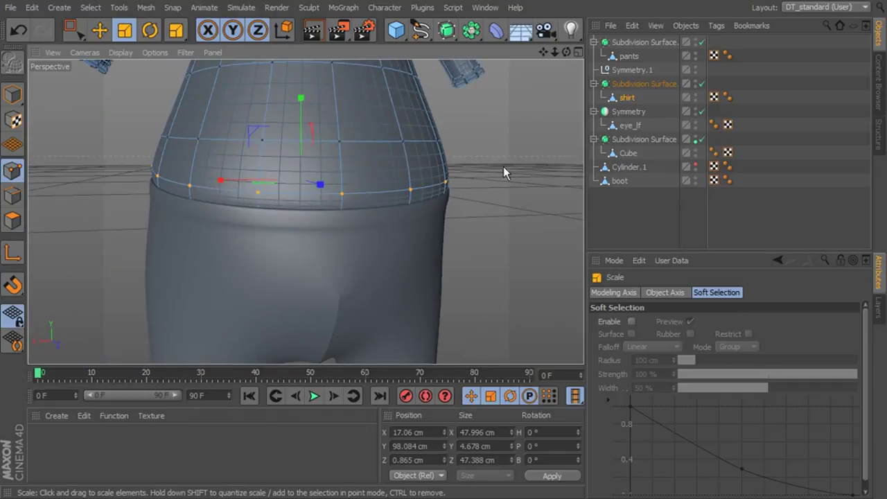
click(70, 29)
click(13, 94)
click(103, 158)
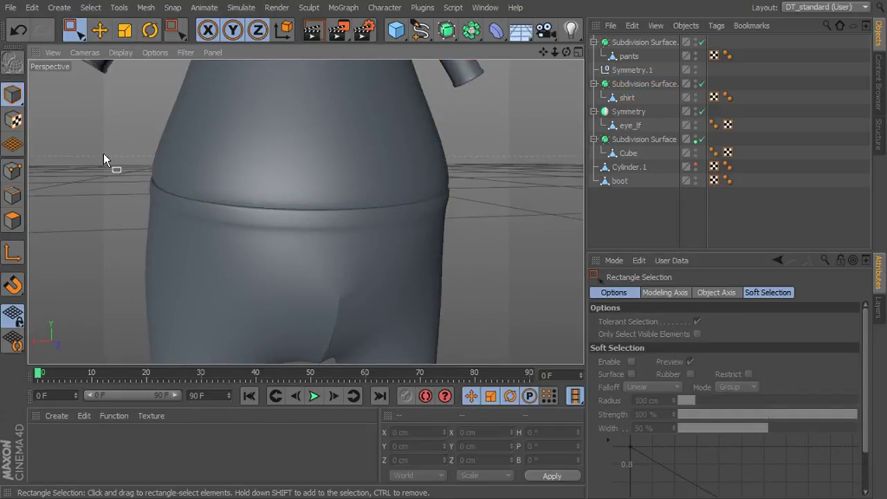
Select the pants mesh and show its points around the front crotch area in point mode
alt+drag(417, 250, 280, 229)
alt+middle_drag(349, 235, 276, 239)
alt+right_drag(518, 300, 478, 300)
alt+drag(485, 301, 528, 303)
alt+middle_drag(395, 261, 395, 172)
alt+right_drag(394, 178, 478, 202)
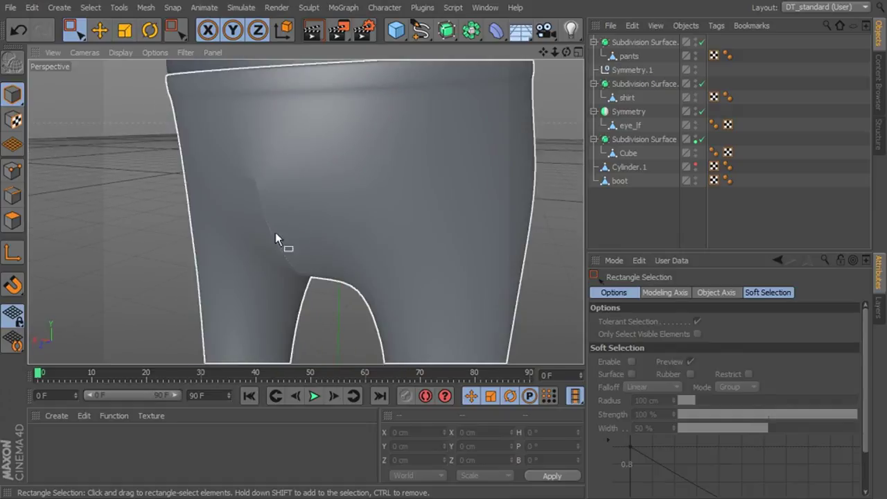
click(630, 58)
alt+drag(366, 209, 386, 202)
alt+right_drag(386, 208, 363, 202)
click(12, 170)
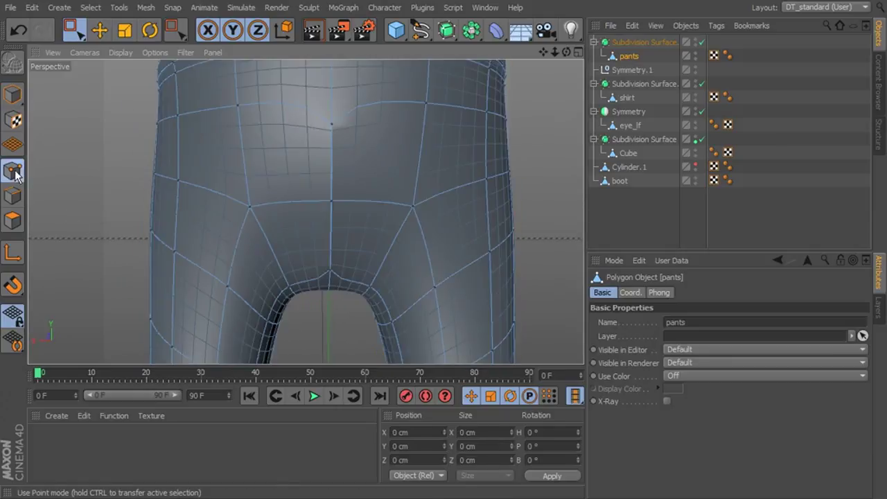
Select the overlapping points at the centre of the pants' front crotch seam and weld them into one point
alt+drag(385, 229, 383, 224)
alt+middle_drag(383, 223, 381, 254)
alt+drag(397, 217, 396, 243)
alt+middle_drag(385, 240, 384, 229)
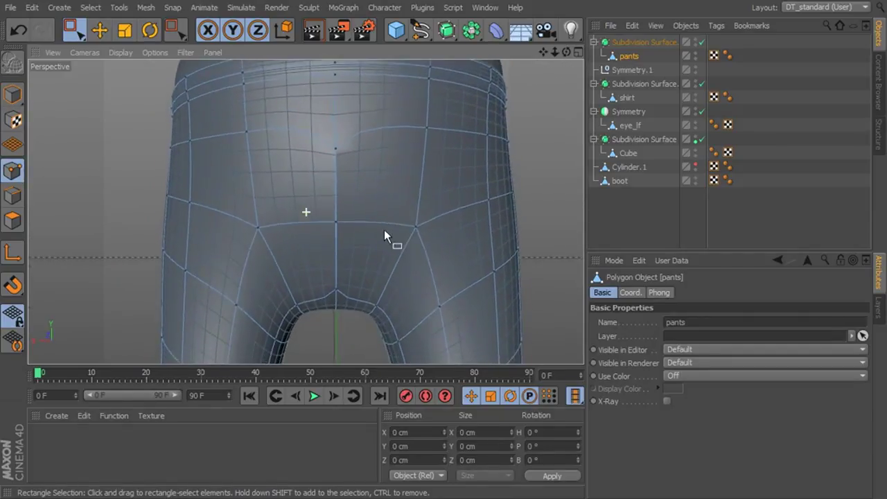
alt+right_drag(386, 228, 317, 216)
alt+drag(300, 227, 405, 247)
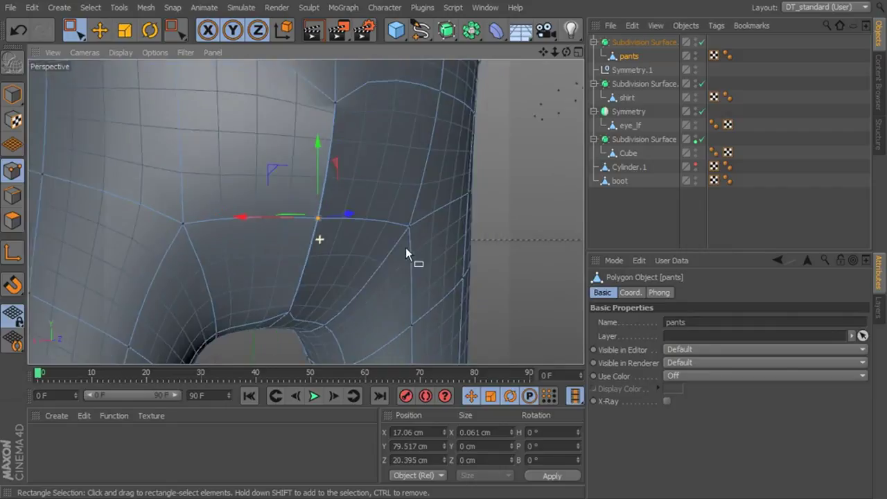
right_click(509, 176)
click(535, 416)
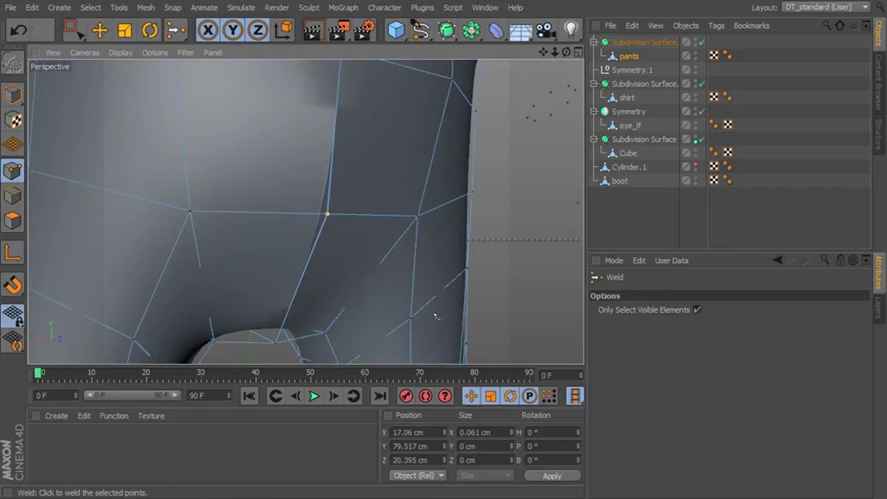
click(325, 214)
scroll(398, 272, down, 5)
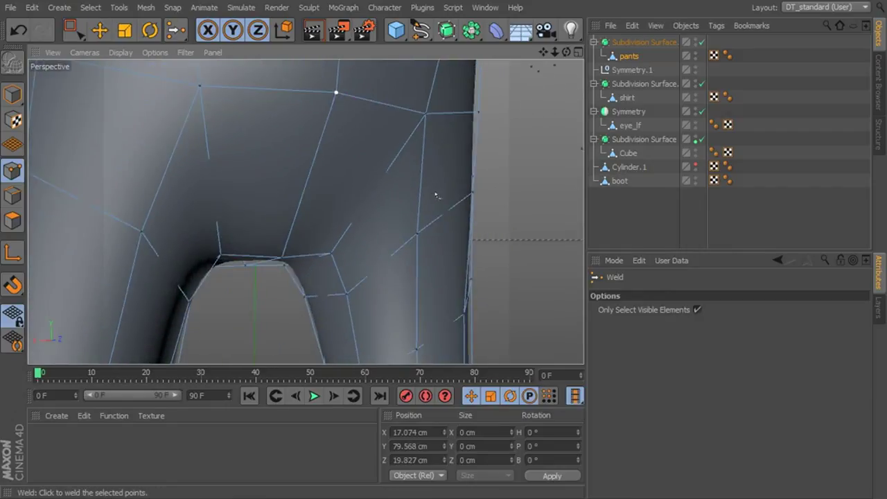
Return to Model mode, activate Rectangle Selection and select the boot object beneath the pants leg
click(19, 98)
alt+drag(160, 155, 465, 198)
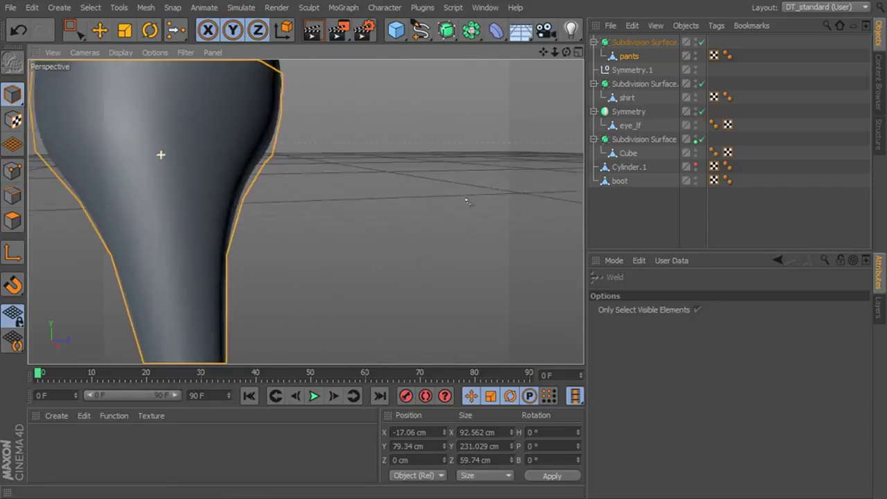
alt+right_drag(465, 199, 346, 199)
alt+drag(318, 189, 427, 246)
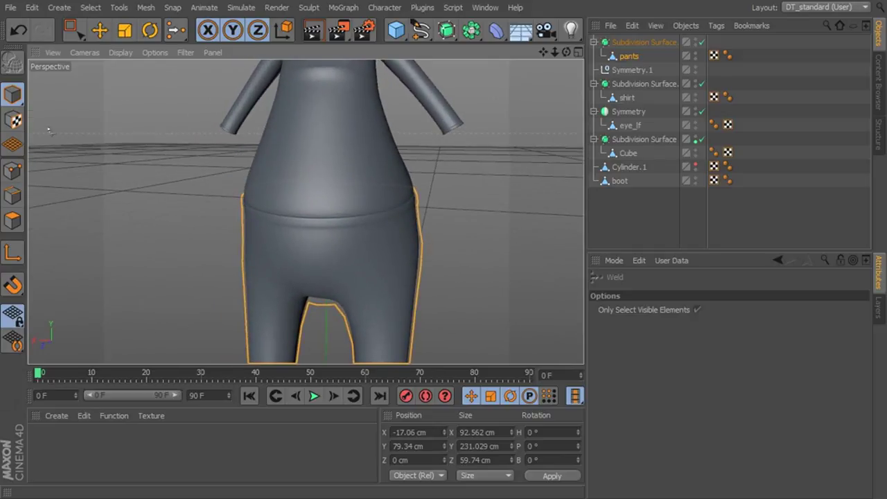
click(77, 34)
alt+middle_drag(457, 357, 391, 179)
alt+drag(392, 185, 412, 186)
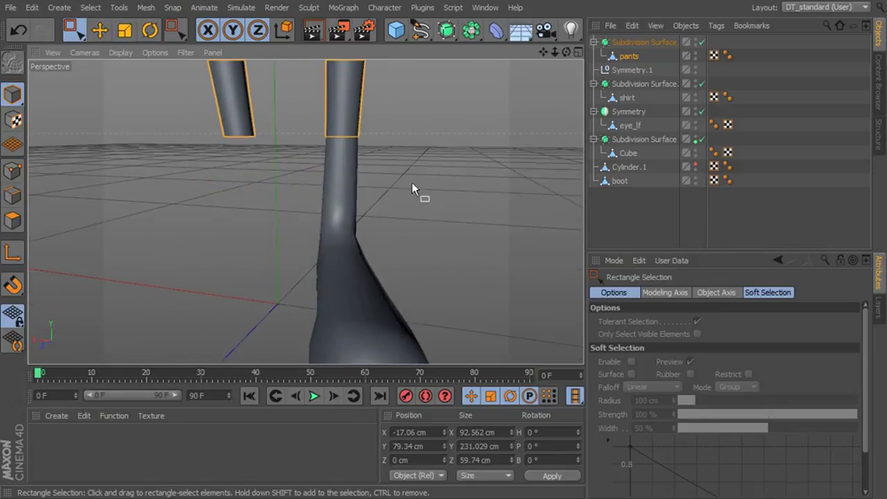
click(622, 183)
alt+middle_drag(451, 259, 437, 239)
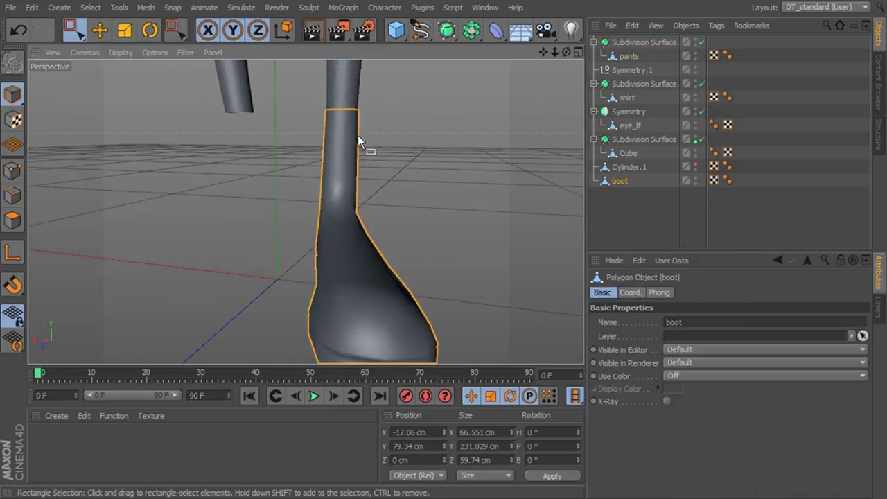
alt+drag(336, 123, 412, 225)
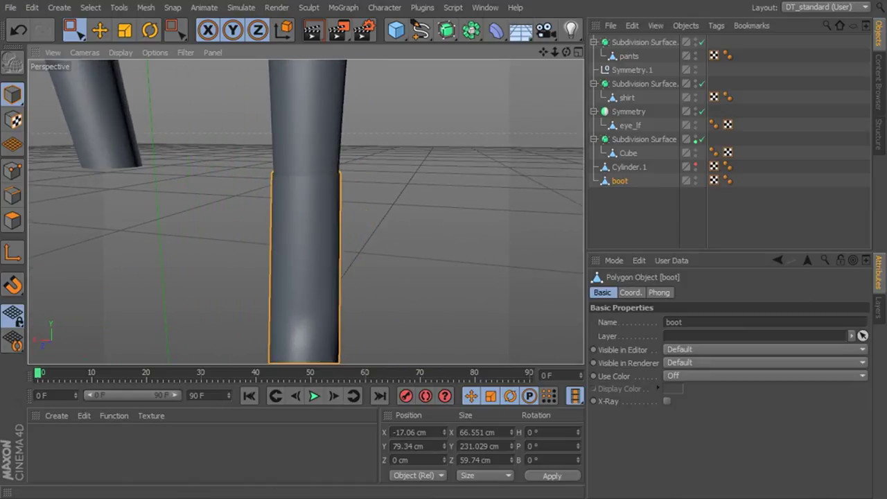
Cut a new edge loop around the boot shaft just below its upper opening with the Knife in Loop mode
click(12, 220)
right_click(398, 180)
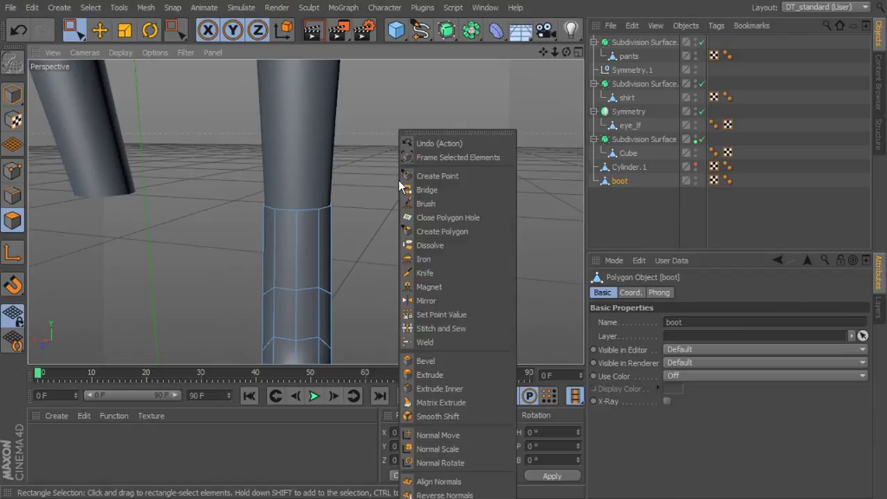
click(431, 276)
click(298, 226)
alt+drag(305, 212, 386, 221)
alt+right_drag(391, 223, 410, 226)
alt+drag(390, 223, 274, 186)
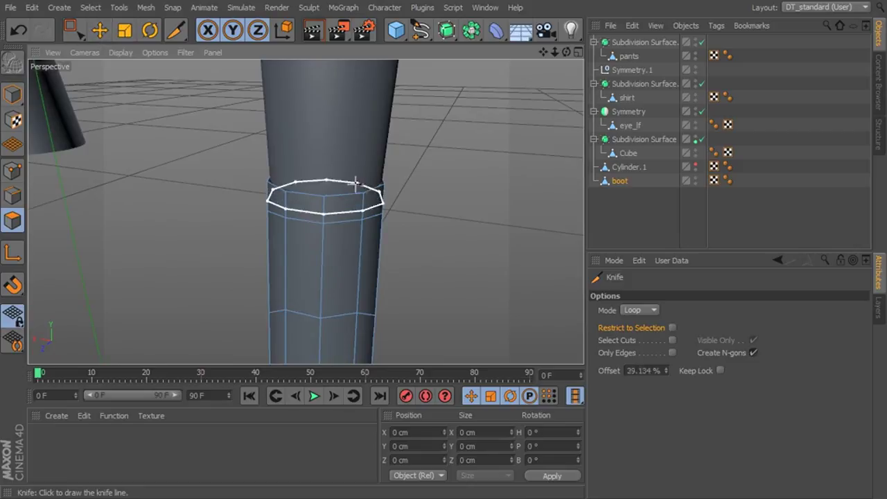
click(354, 182)
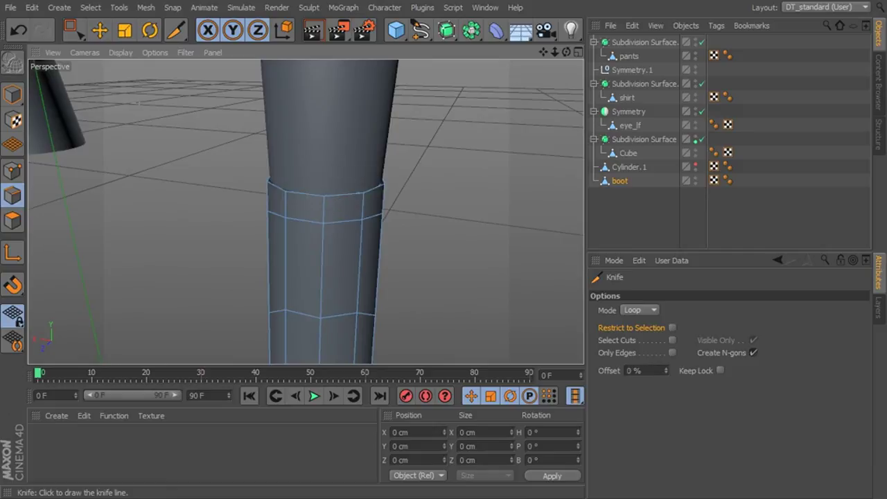
Loop-select the boot's upper rim edges and extrude them inward with an offset of -0.44 cm and a -267° edge angle
drag(72, 28, 111, 28)
click(90, 8)
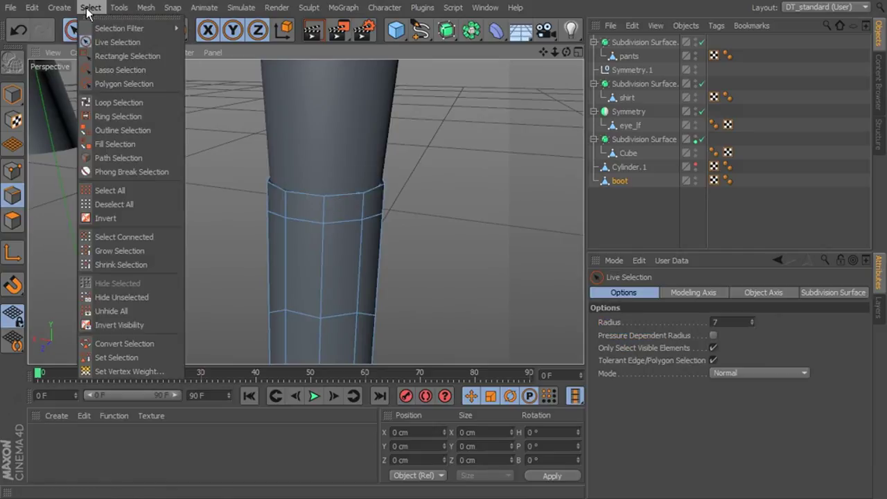
click(114, 103)
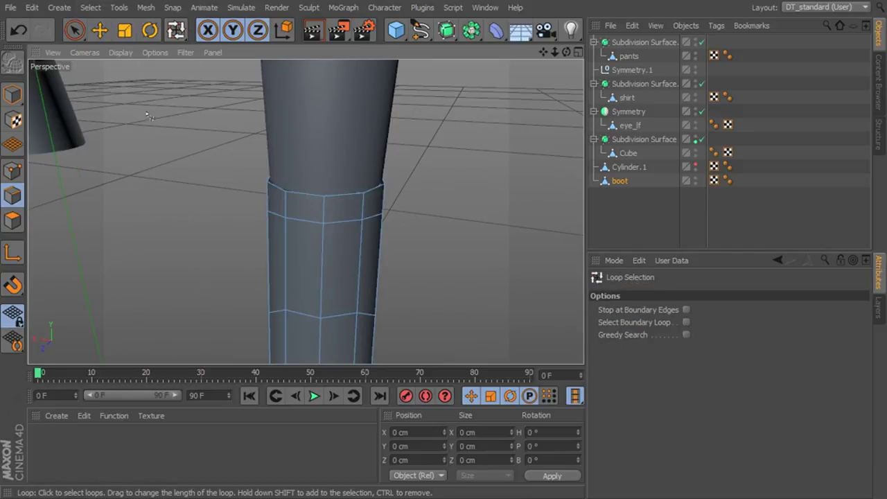
click(315, 196)
right_click(463, 157)
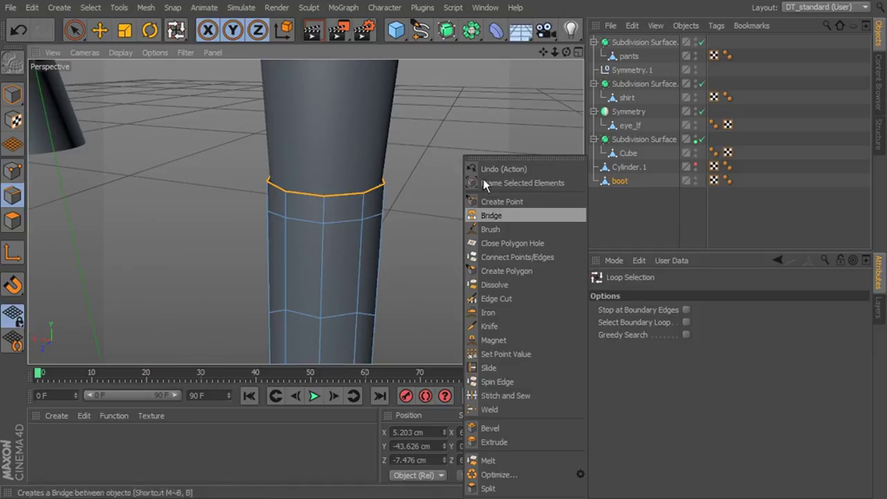
click(521, 441)
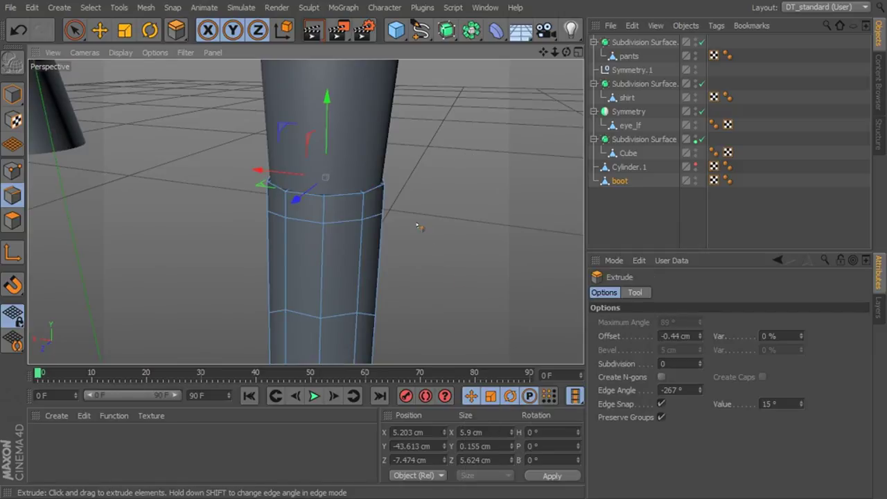
Loop-select the boot's uppermost band of polygons and extrude it outward 0.39 cm to form a cuff
click(12, 220)
click(91, 7)
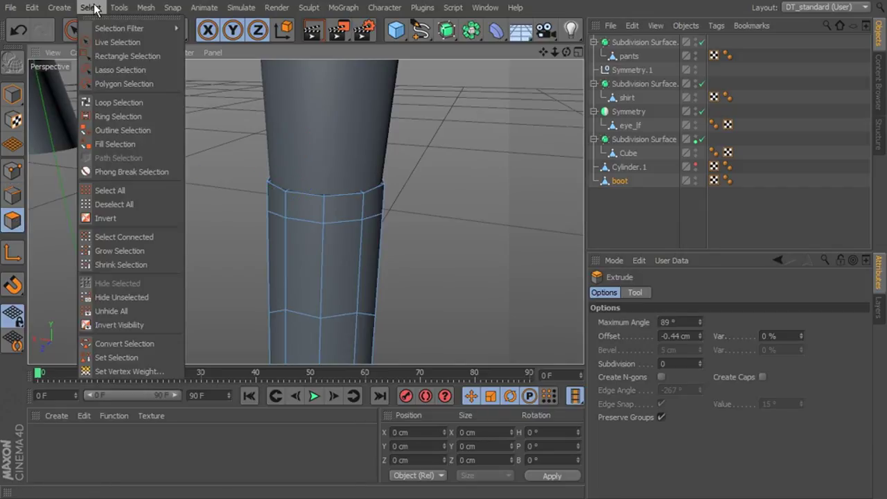
click(115, 101)
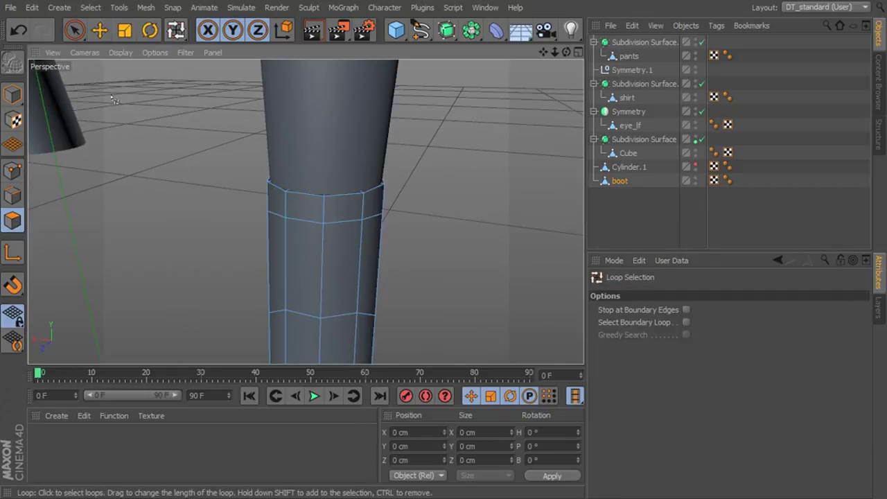
click(319, 205)
right_click(473, 166)
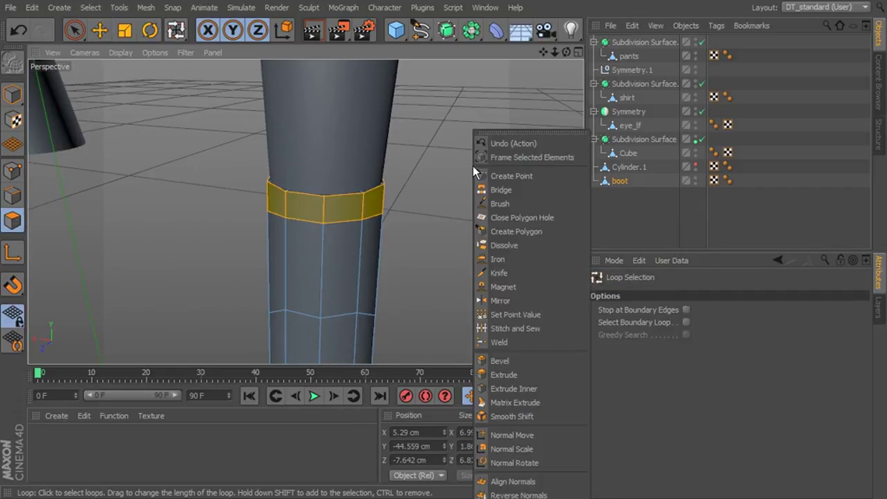
click(538, 374)
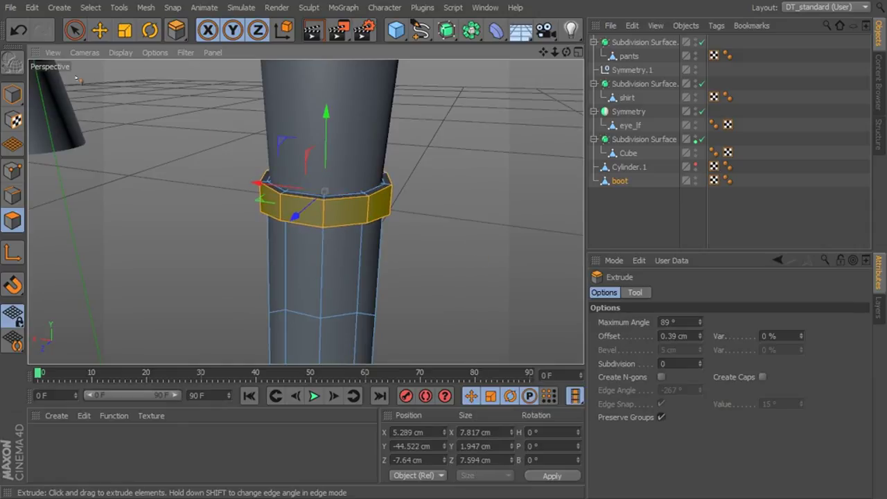
Cut supporting edge loops around the boot cuff near its lower and upper edges with the loop Knife
click(75, 31)
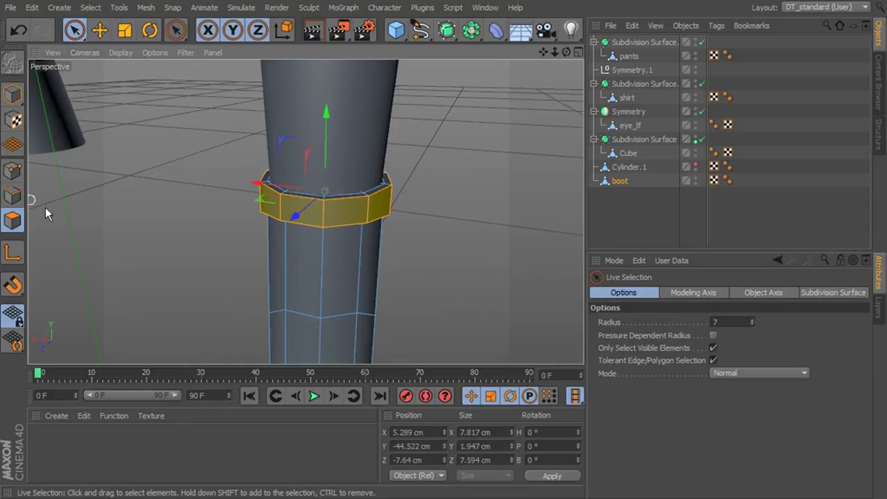
right_click(482, 170)
click(511, 255)
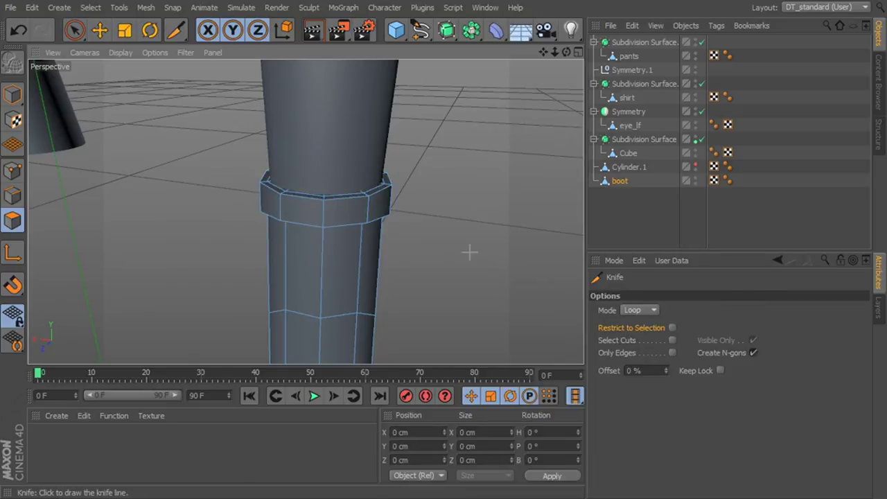
alt+drag(469, 253, 305, 212)
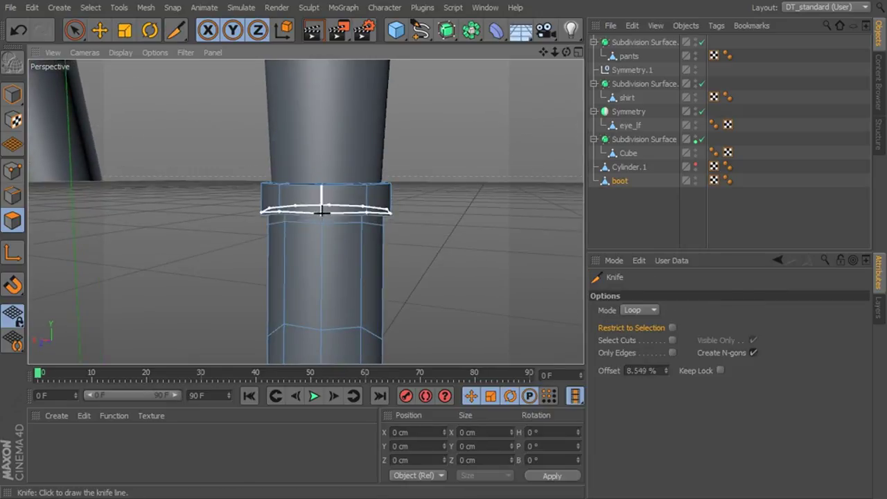
click(322, 191)
alt+drag(321, 191, 386, 141)
Add a Subdivision Surface, make the boot its child and return to Model mode
click(444, 40)
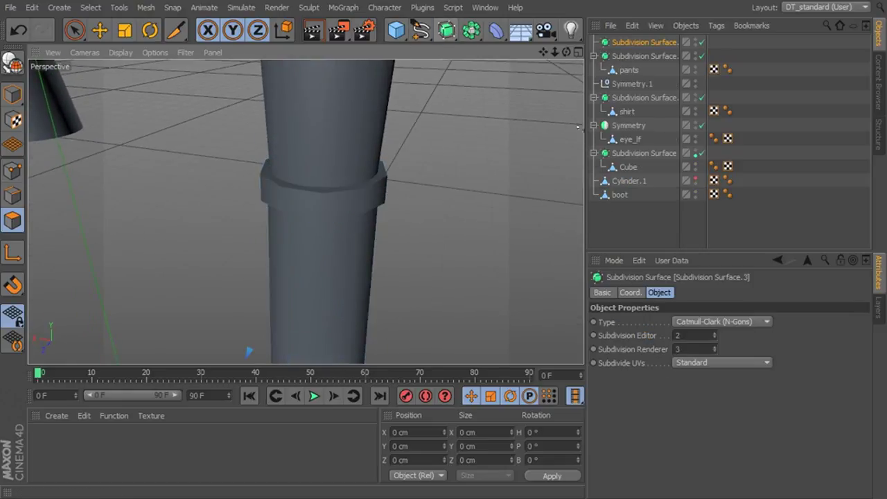
drag(620, 195, 663, 43)
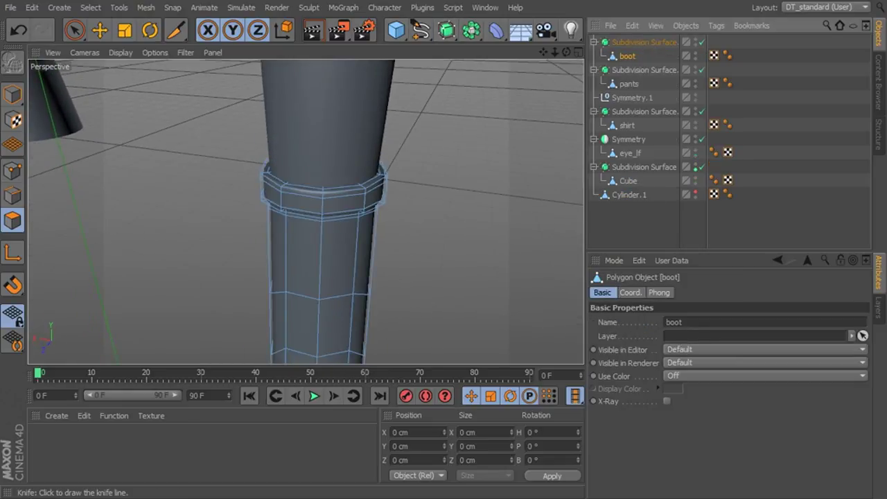
click(10, 103)
alt+drag(305, 211, 439, 165)
Select the pants with their Subdivision Surface, show their points in point mode and activate Rectangle Selection
click(75, 29)
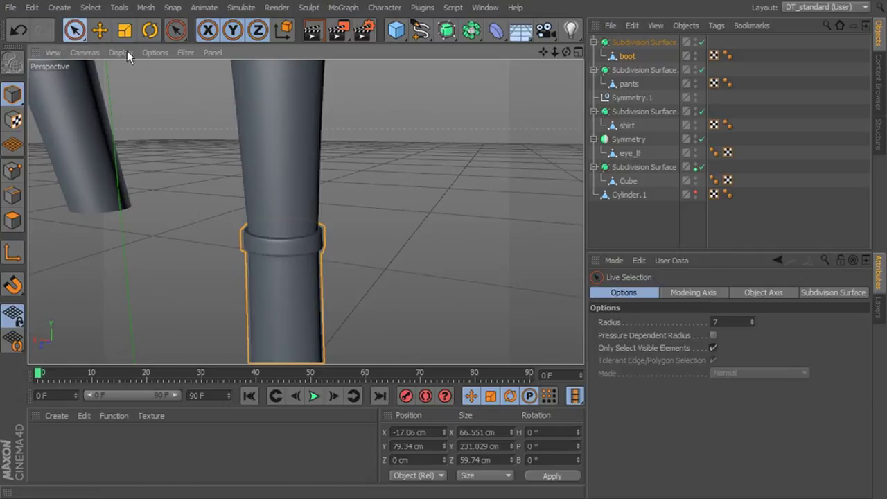
click(283, 137)
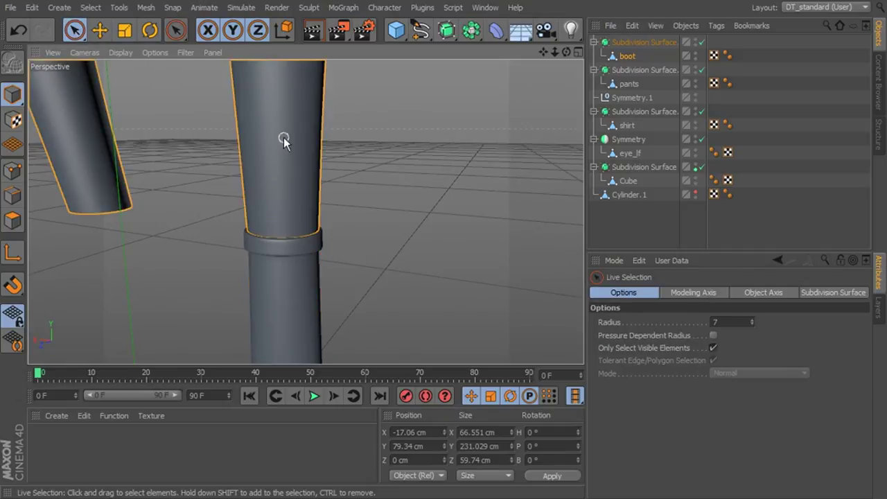
click(13, 171)
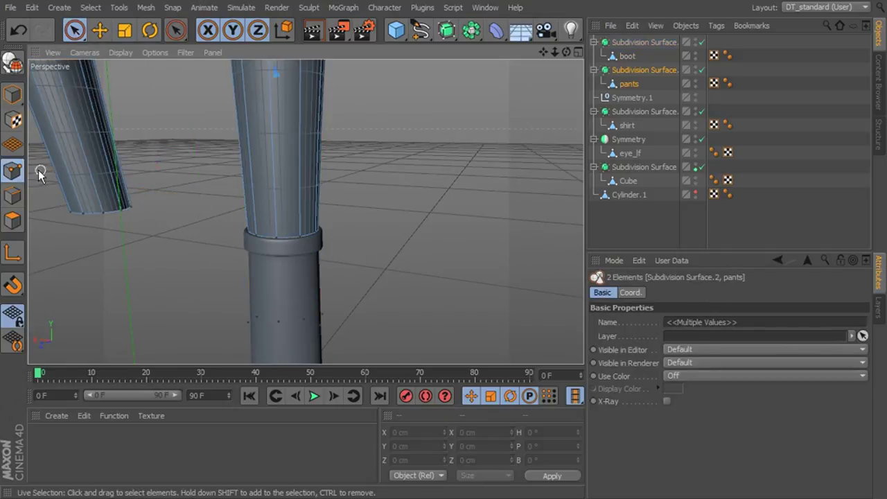
drag(75, 31, 119, 74)
scroll(372, 212, down, 2)
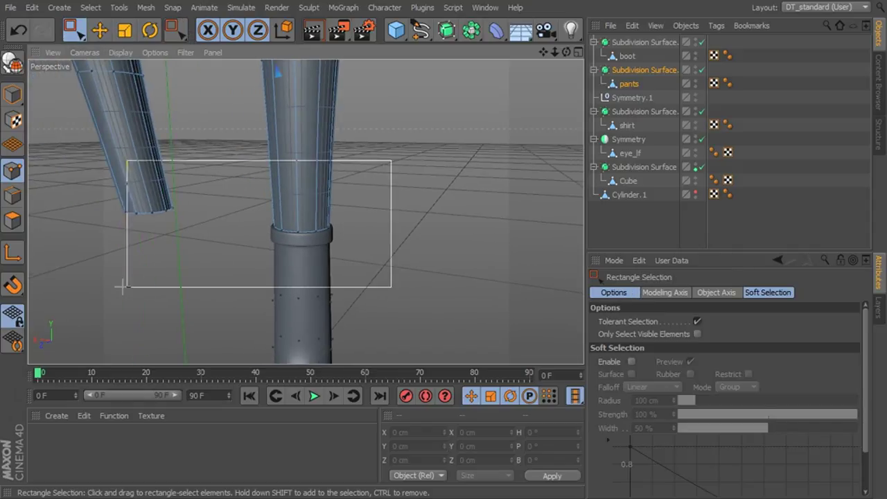
Try to rectangle-select the points around the lower ends of the pants legs
drag(122, 286, 123, 287)
drag(218, 171, 218, 179)
drag(454, 255, 455, 257)
alt+right_drag(499, 282, 396, 182)
alt+middle_drag(397, 182, 351, 130)
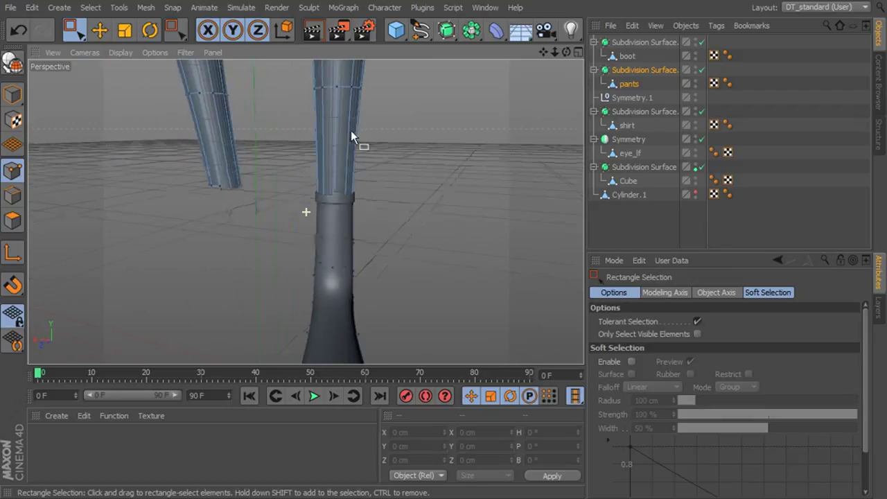
drag(449, 146, 455, 153)
Select only the pants mesh and run Optimize on it to remove the stray points around the boot
right_click(467, 153)
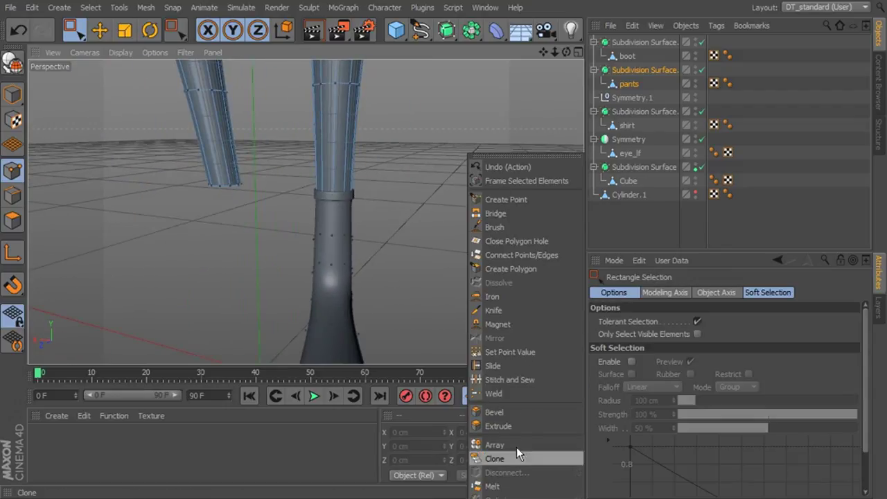
click(629, 83)
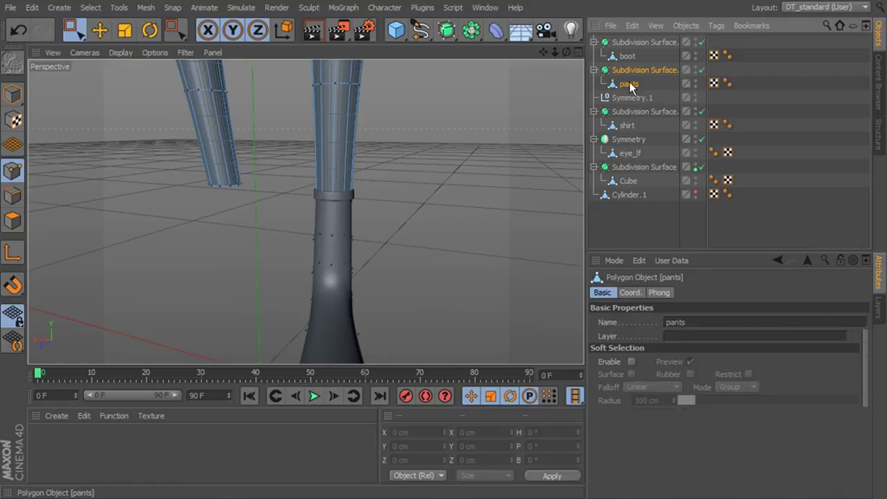
right_click(430, 99)
click(472, 445)
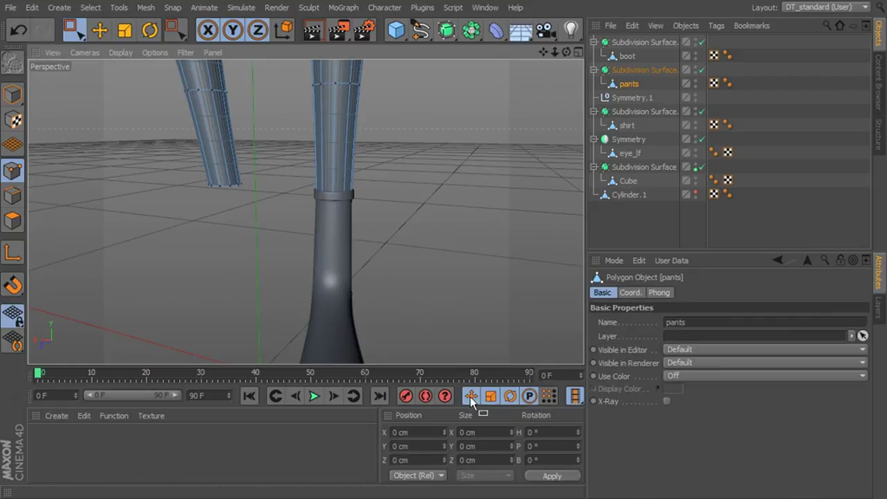
Select the boot mesh and run Optimize on it to remove its stray points beside the pants leg
alt+right_drag(505, 227, 325, 156)
alt+drag(456, 190, 492, 192)
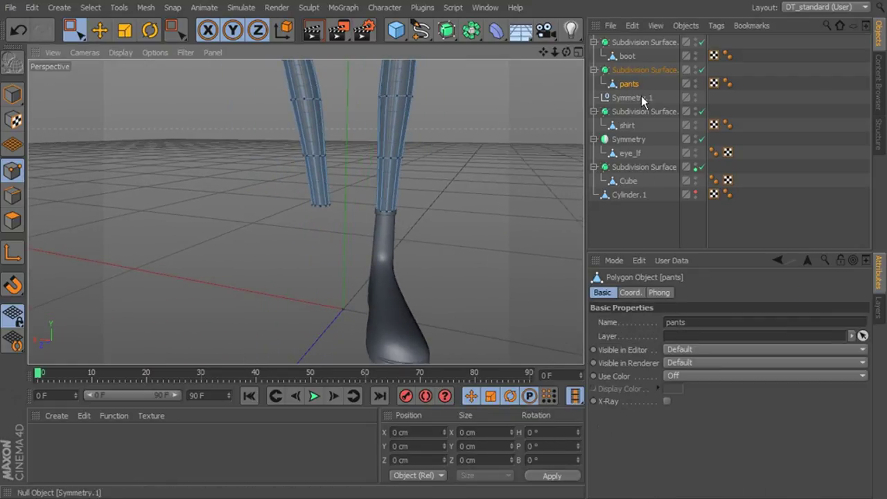
click(624, 55)
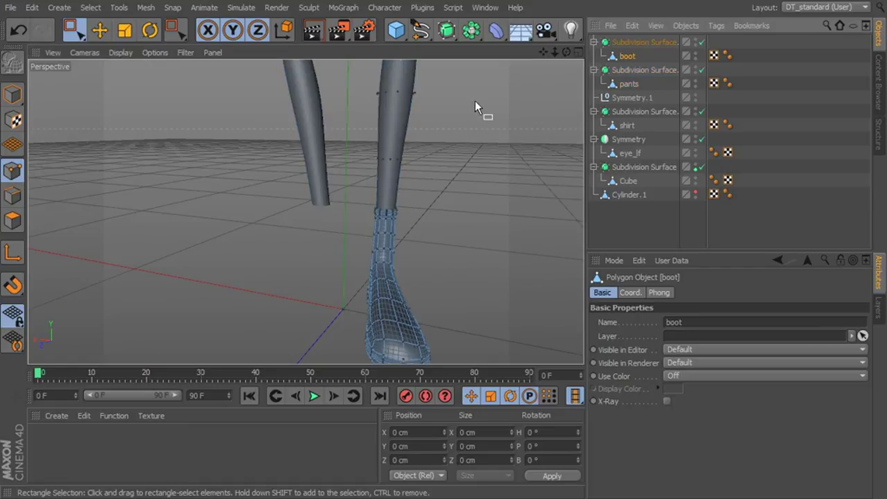
drag(475, 115, 534, 198)
right_click(517, 142)
click(554, 490)
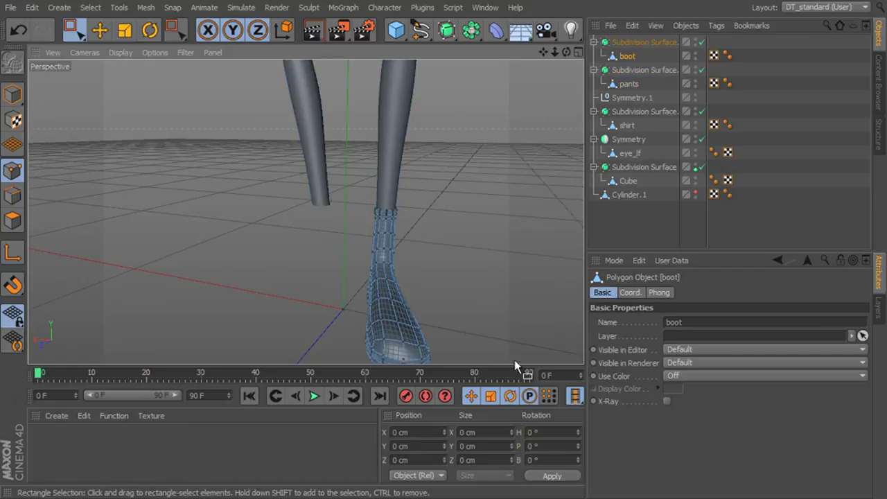
Add a Symmetry object, make the boot's Subdivision Surface its child, return to Model mode and deselect everything
alt+right_drag(511, 237, 463, 62)
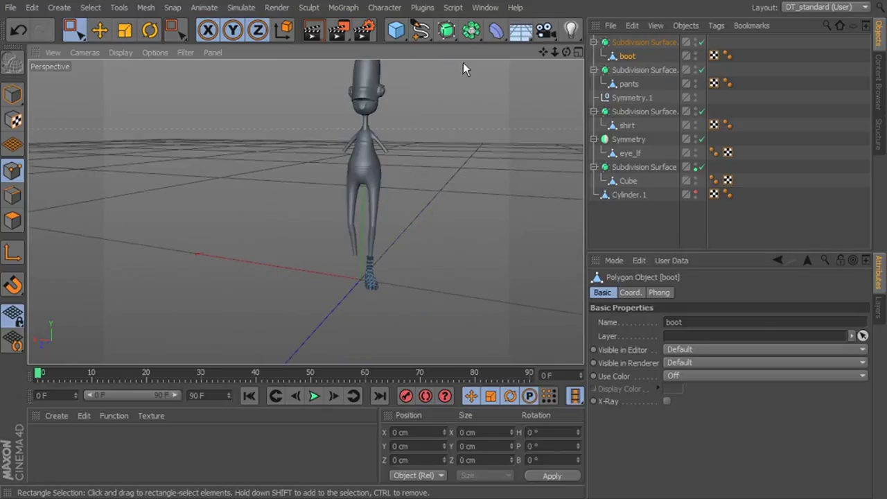
drag(473, 36, 651, 96)
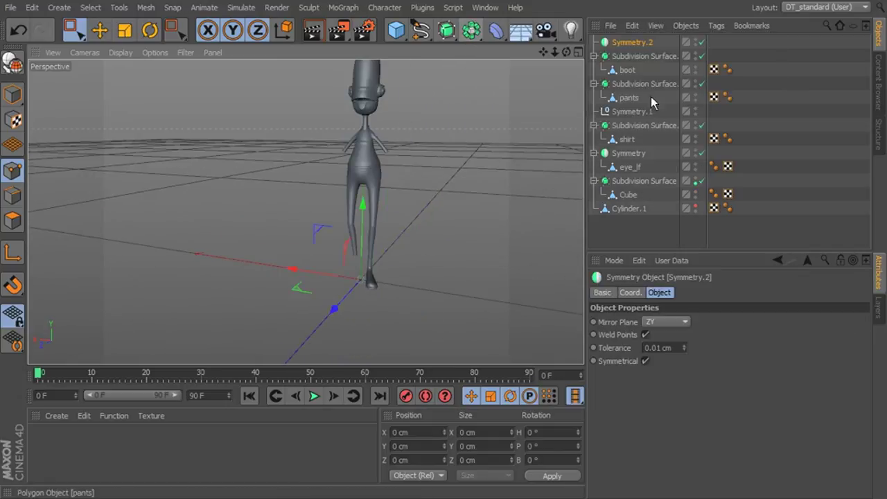
click(627, 60)
drag(633, 42, 633, 43)
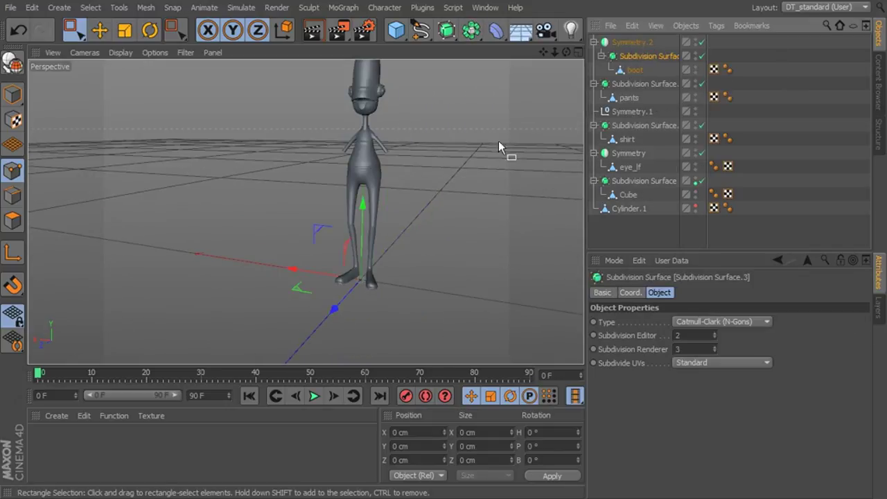
click(15, 94)
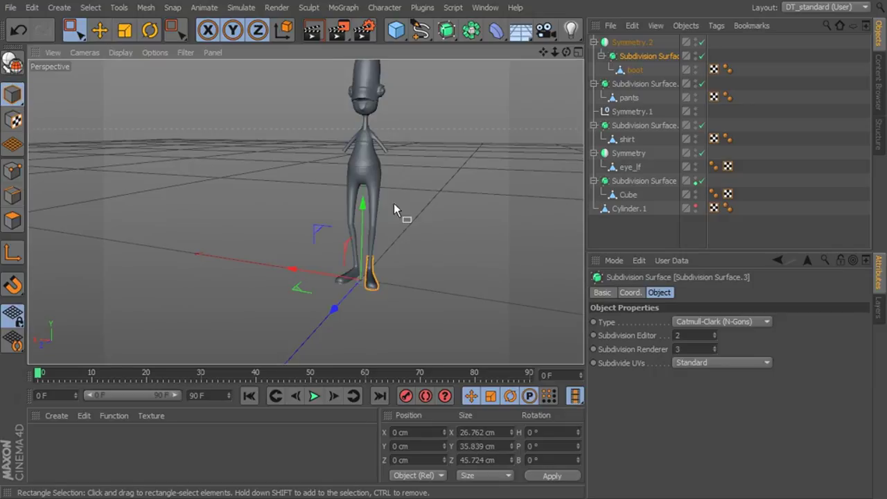
drag(409, 187, 446, 228)
Examine the mirrored boots, the pants legs and the shirt up to the character's head
alt+right_drag(439, 220, 537, 249)
alt+middle_drag(436, 248, 526, 219)
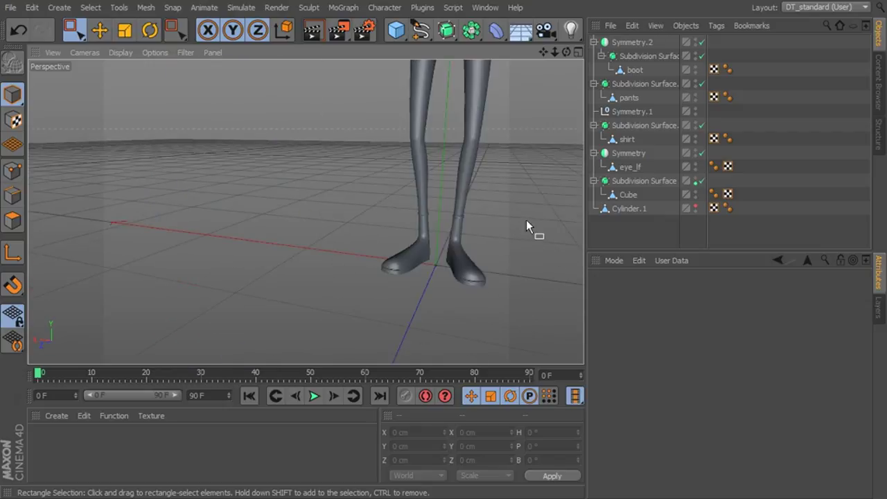
alt+right_drag(430, 216, 468, 220)
alt+middle_drag(453, 219, 415, 266)
alt+middle_drag(423, 186, 398, 312)
alt+middle_drag(447, 167, 435, 255)
mouse_move(449, 167)
mouse_down()
mouse_move(483, 193)
mouse_move(324, 224)
mouse_move(492, 274)
mouse_move(286, 264)
mouse_move(523, 269)
mouse_move(553, 276)
mouse_move(549, 298)
mouse_move(489, 277)
mouse_move(529, 273)
mouse_move(483, 242)
mouse_move(510, 248)
mouse_move(451, 257)
mouse_up()
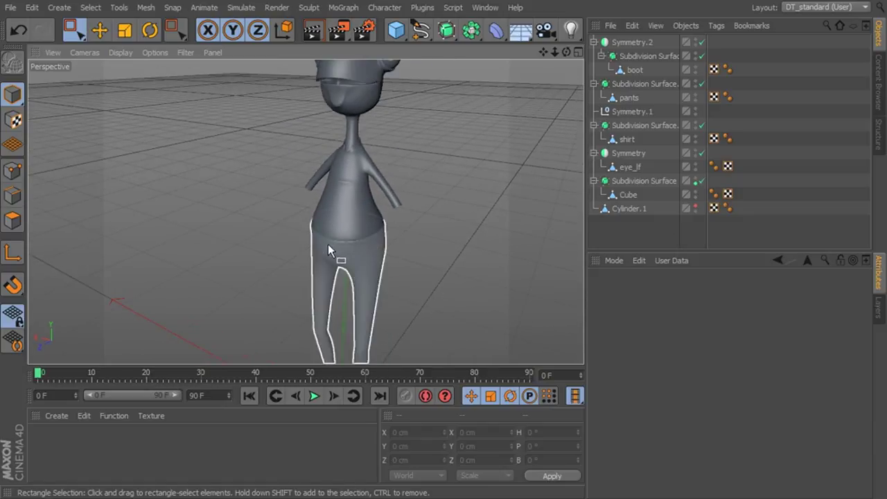